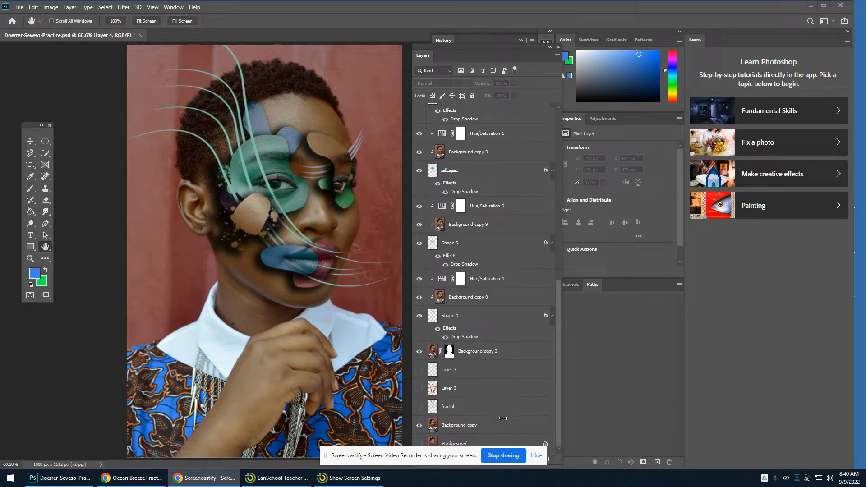
Preview the fractal layer and Layer 2 against the portrait one at a time, hiding each again
left_click(420, 408)
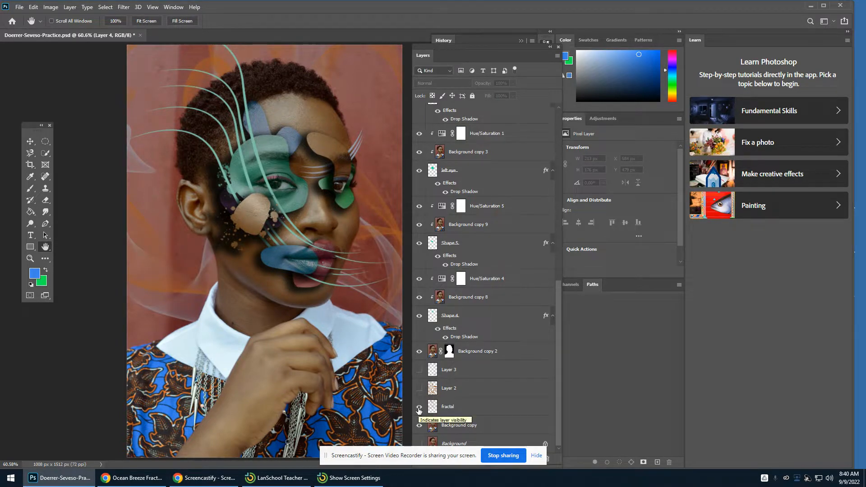
left_click(419, 408)
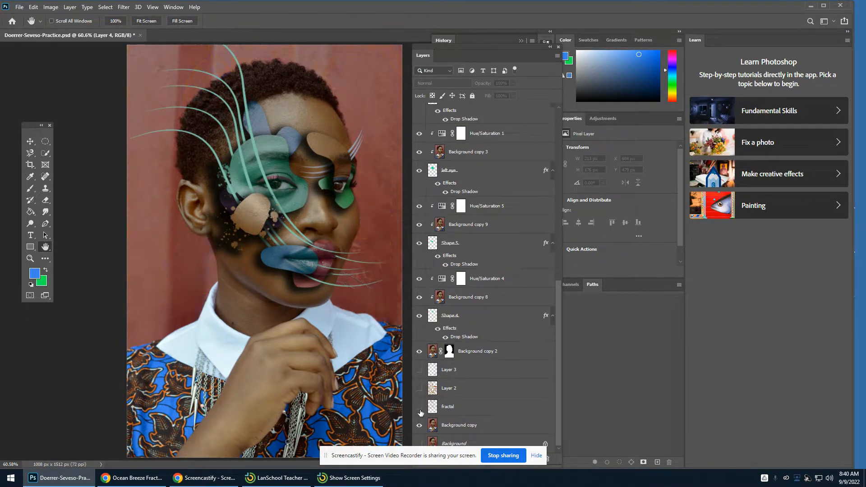
left_click(419, 389)
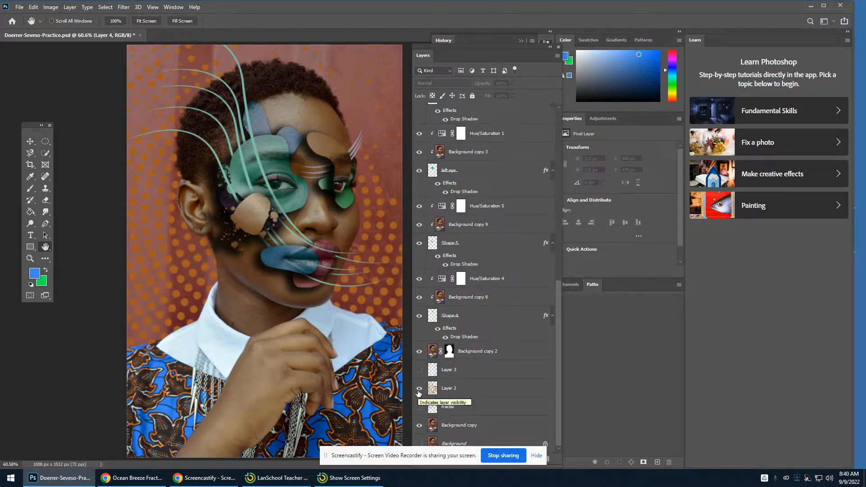
left_click(419, 389)
Add a new layer directly above Background copy and name it "halftone dots"
left_click(495, 427)
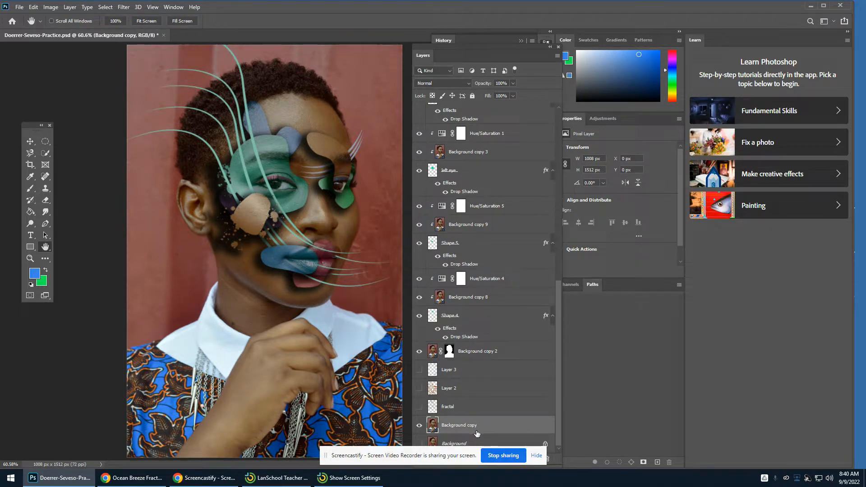
left_click_drag(458, 452, 290, 451)
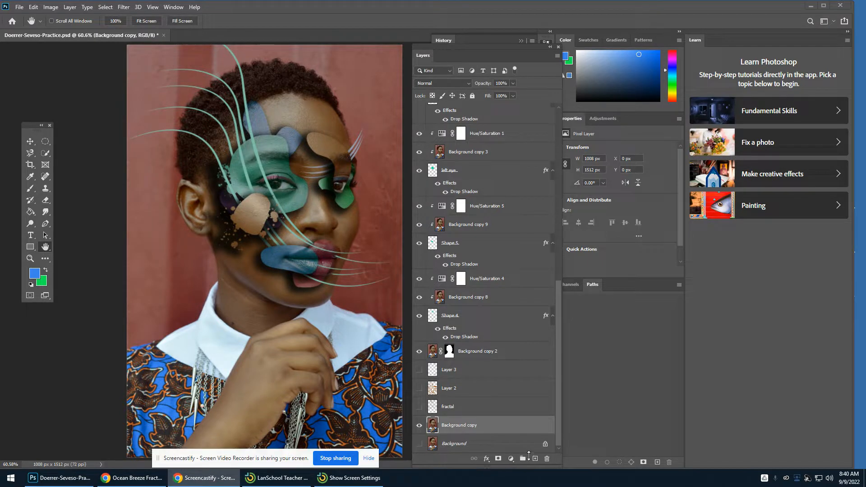
left_click(536, 459)
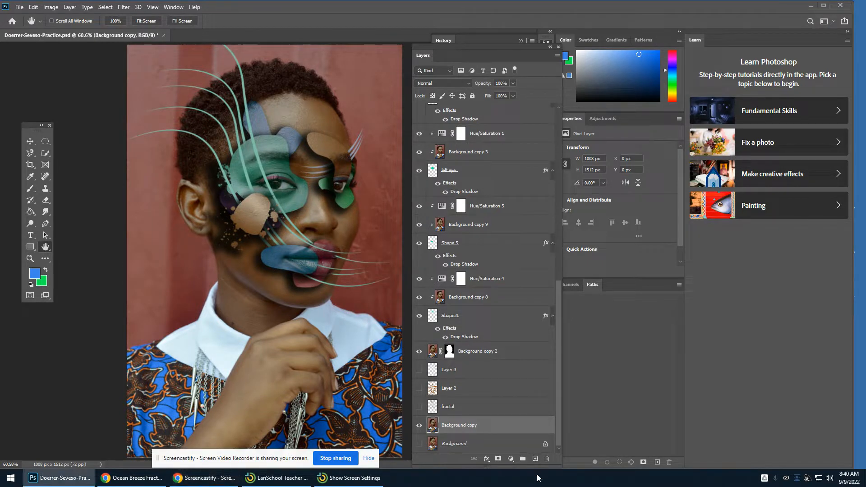
left_click(536, 459)
double_click(464, 426)
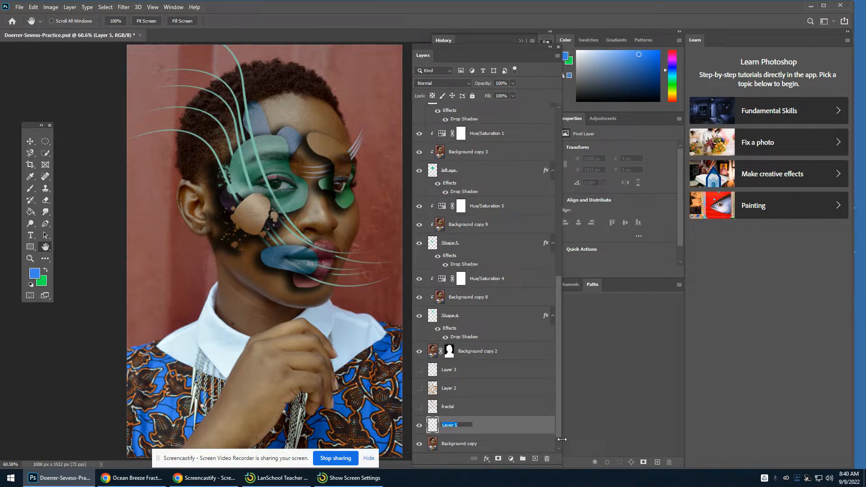
type("halftone dots")
key("Return")
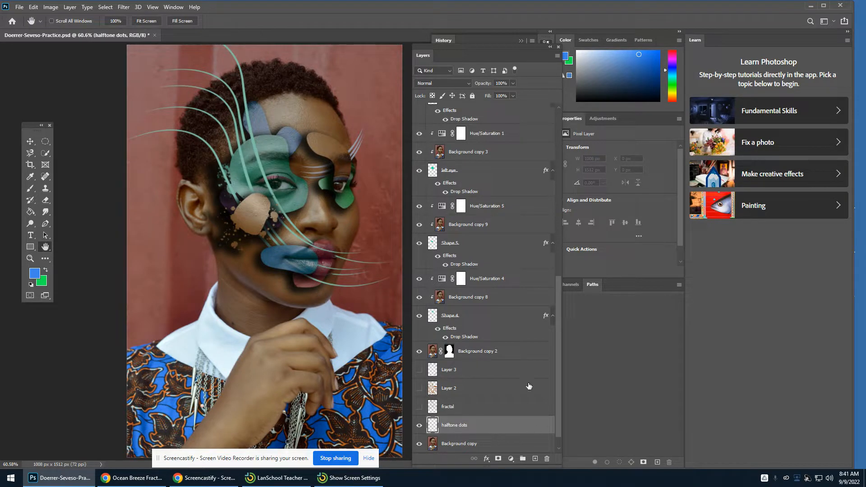
Switch to the Brusheezy page in Chrome and search the site for "fractal"
left_click(811, 8)
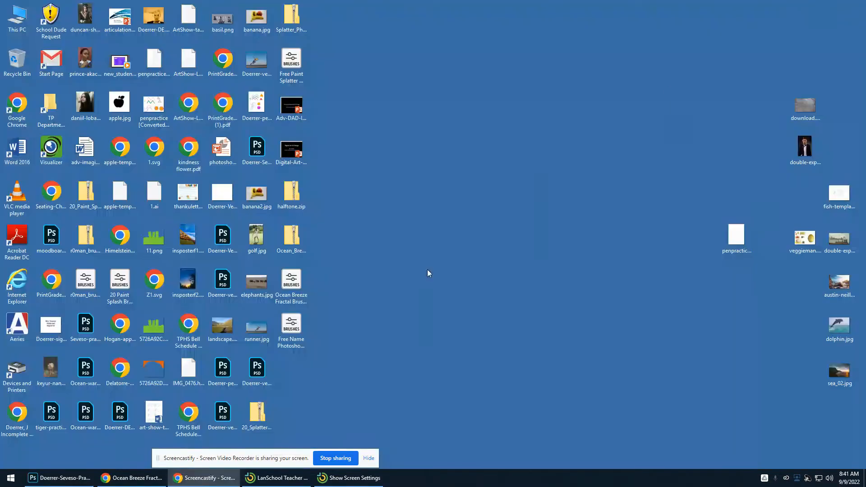
left_click(130, 479)
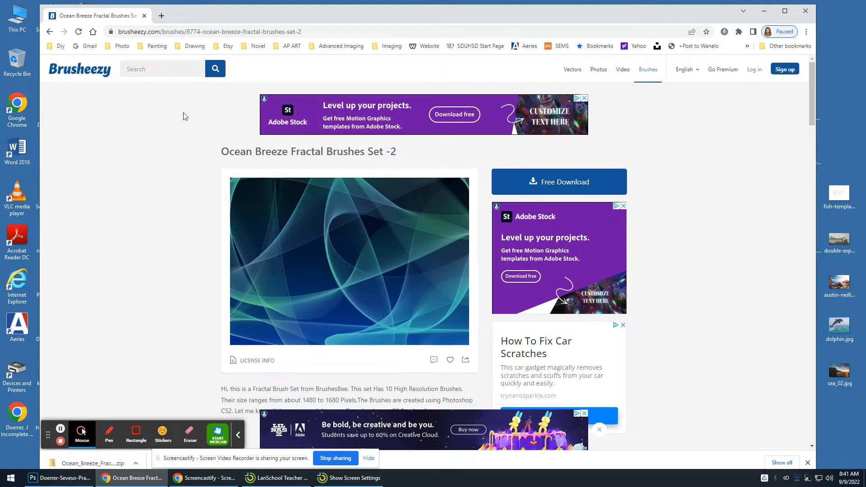
left_click(145, 75)
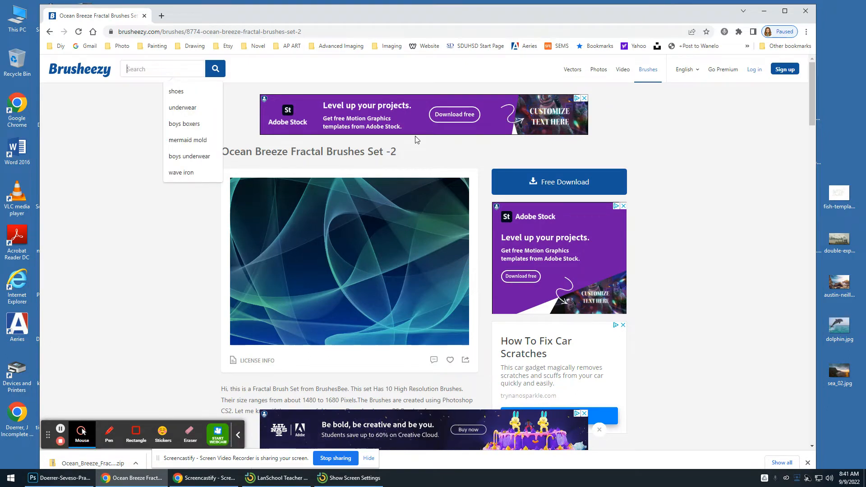
type("fracta")
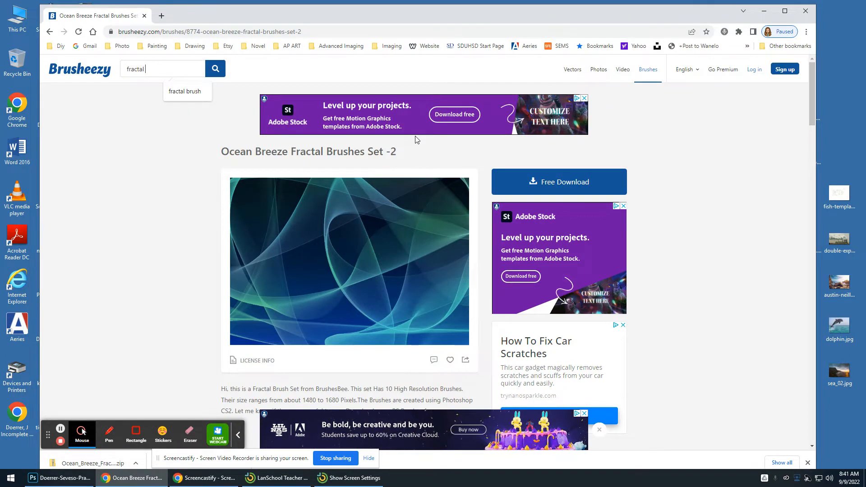
type("l")
key("Return")
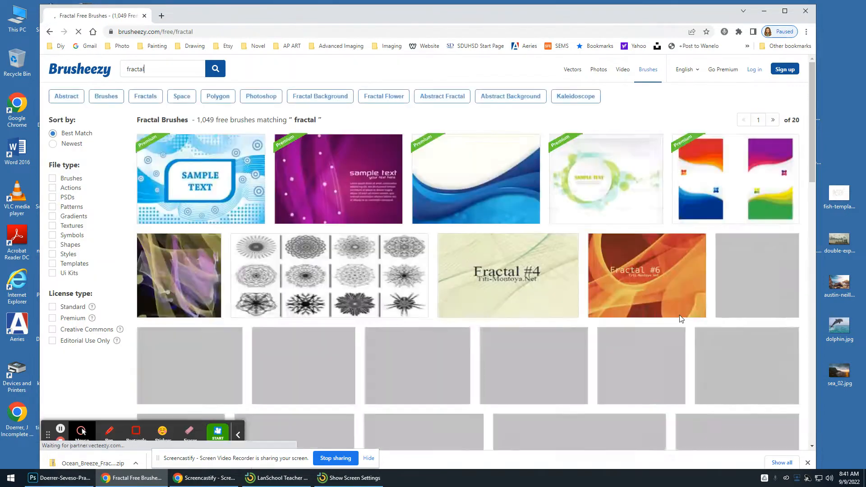
Look through the first page of fractal brush results for suitable abstract brush sets
scroll(590, 338, "down", 7)
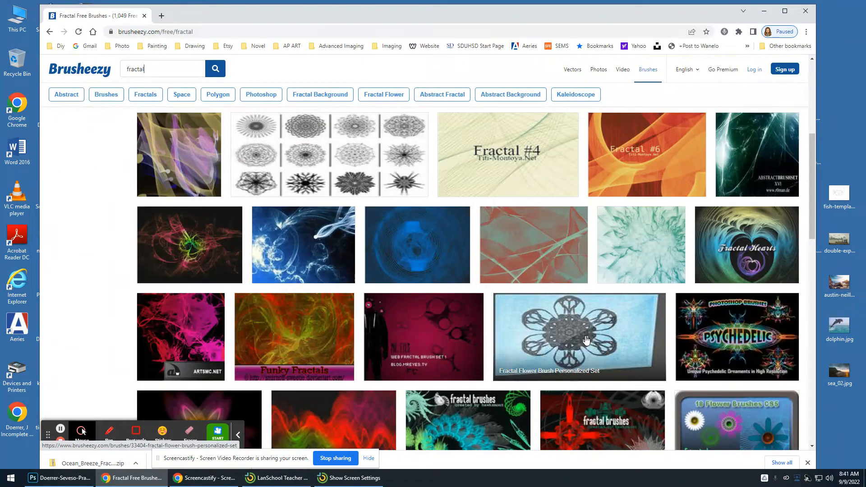
scroll(587, 339, "down", 4)
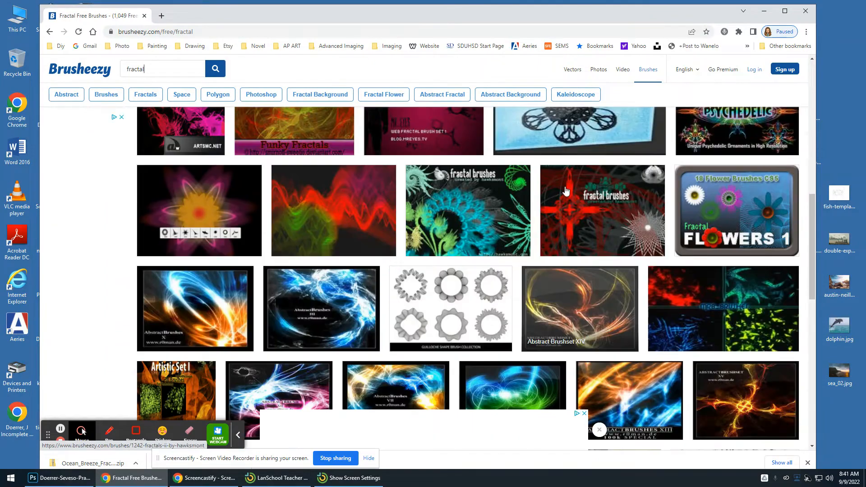
scroll(545, 301, "down", 4)
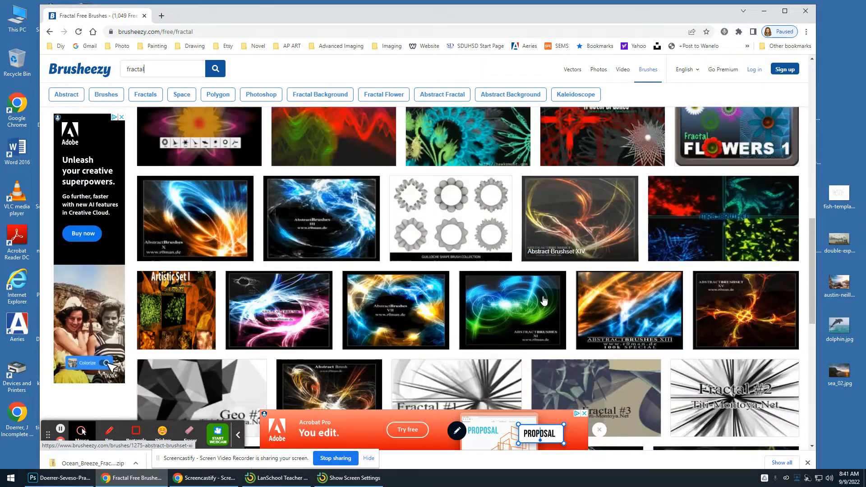
scroll(545, 300, "down", 2)
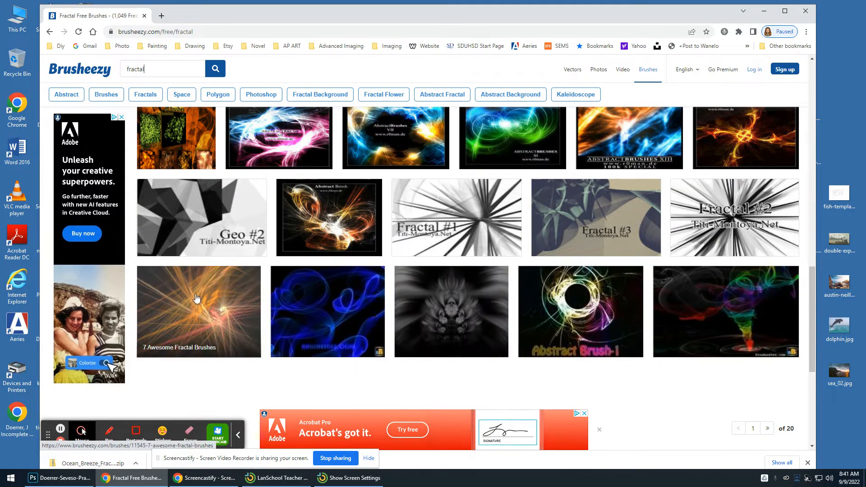
scroll(550, 375, "down", 2)
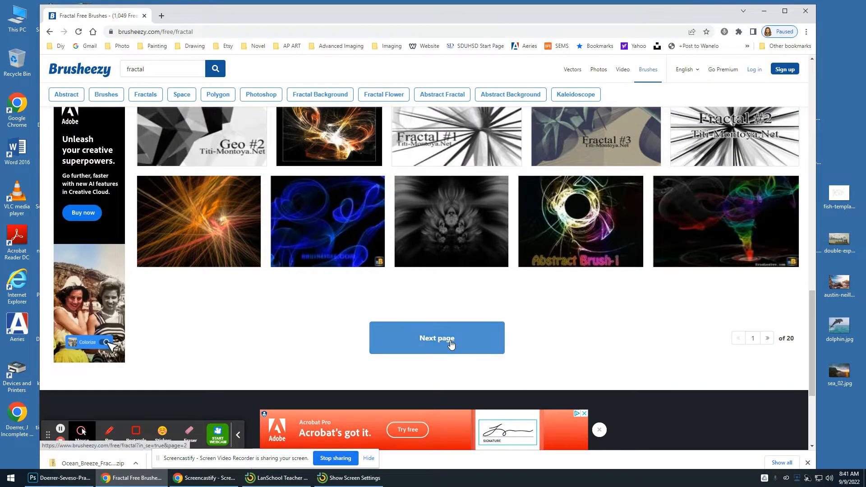
scroll(451, 345, "up", 2)
scroll(450, 345, "down", 4)
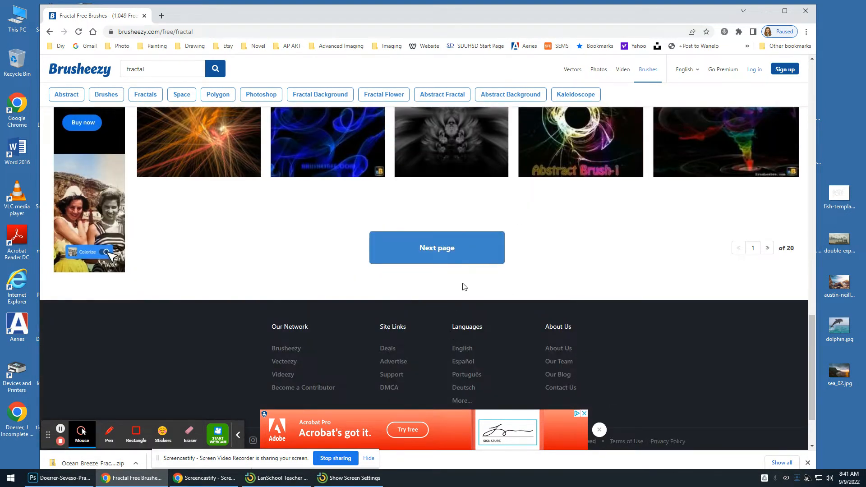
scroll(463, 287, "up", 5)
scroll(463, 287, "up", 10)
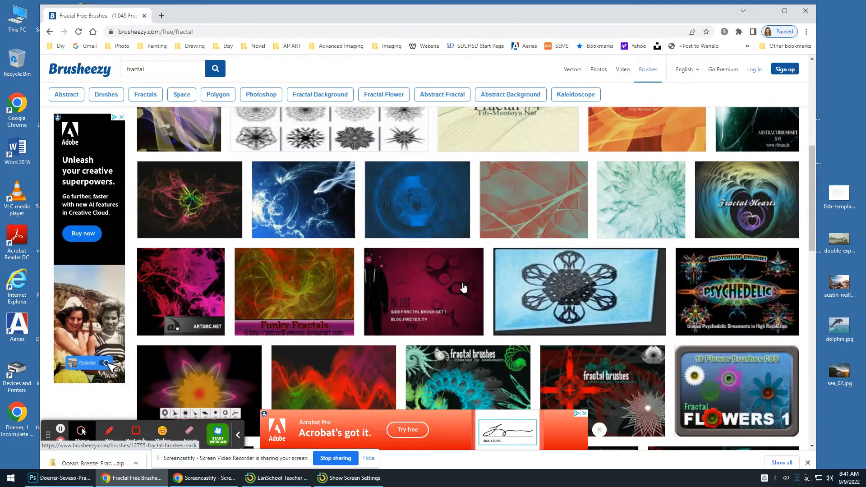
scroll(463, 288, "up", 6)
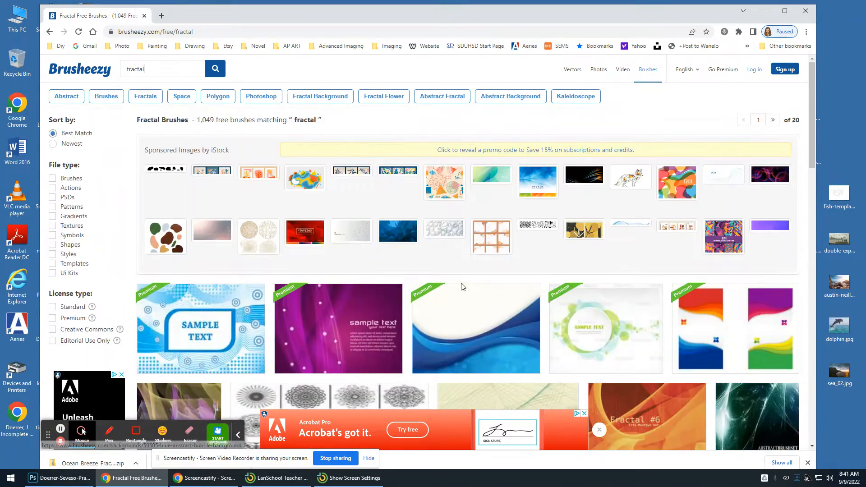
Replace the Brusheezy search term with "halftone" and run the search
double_click(158, 69)
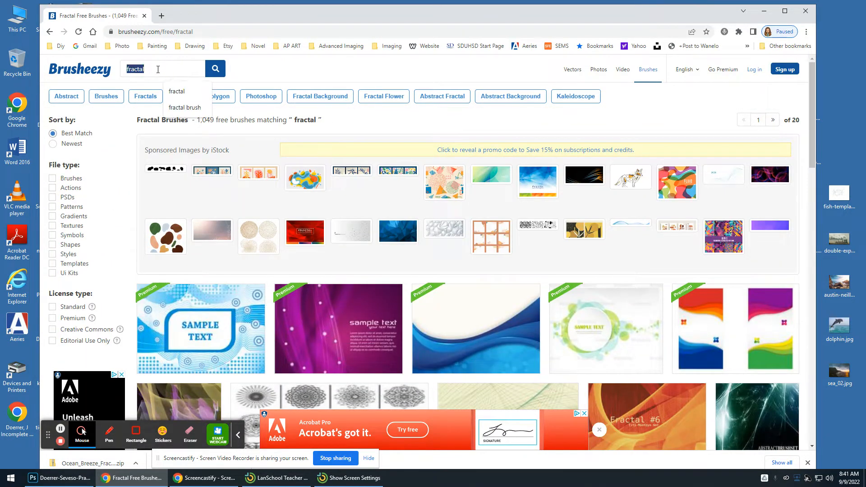
type("halftone")
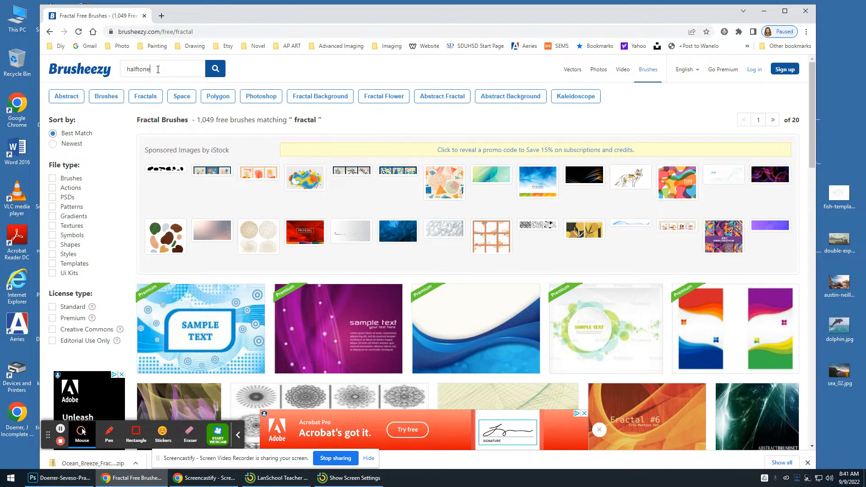
key("Return")
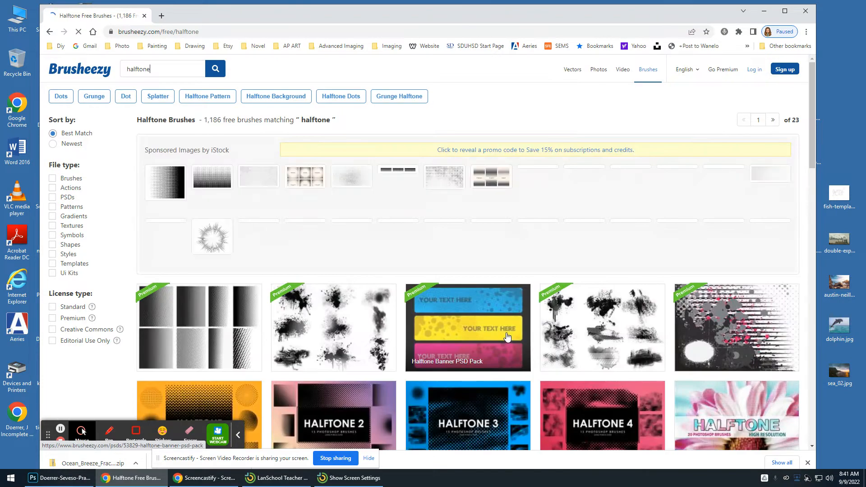
Find the Dot Splatter Vol.3 brush set in the halftone results and download it to the Desktop as dot_splatter_3_abr.zip
scroll(507, 336, "down", 3)
scroll(497, 343, "down", 4)
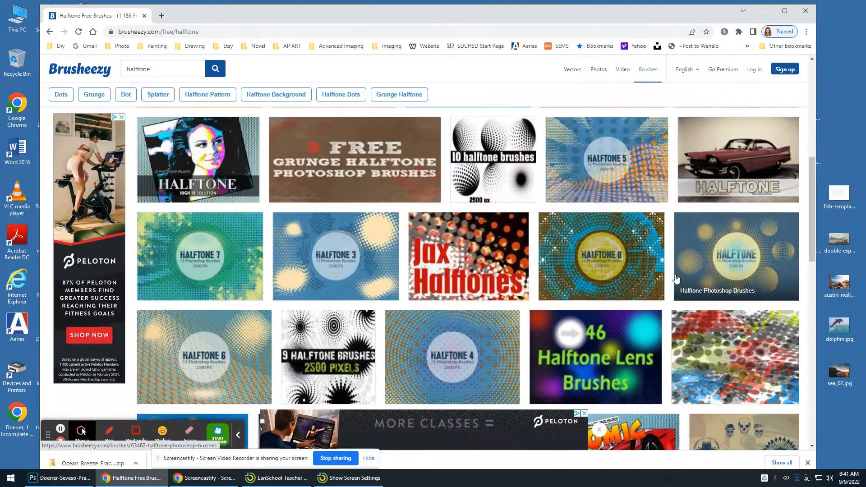
scroll(525, 388, "down", 3)
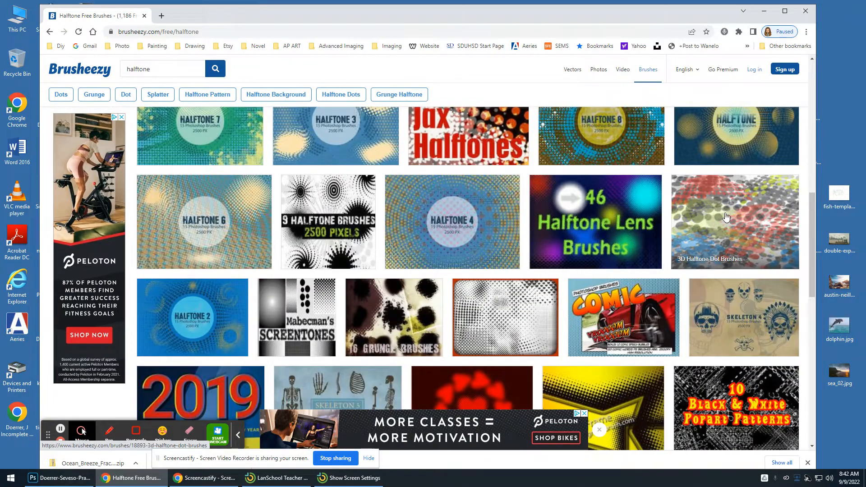
scroll(547, 368, "down", 5)
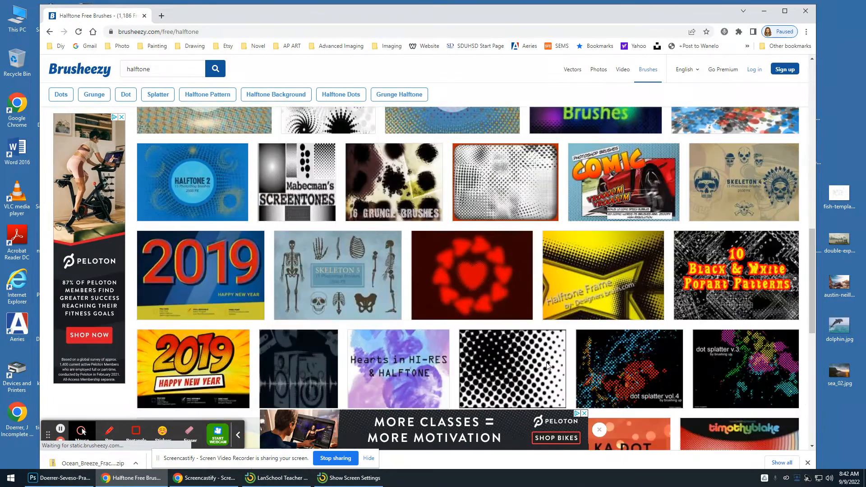
scroll(546, 362, "down", 1)
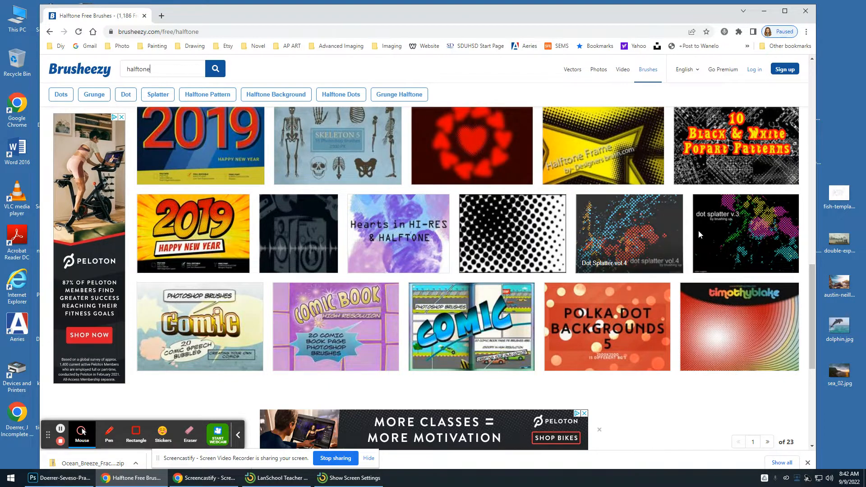
left_click(771, 224)
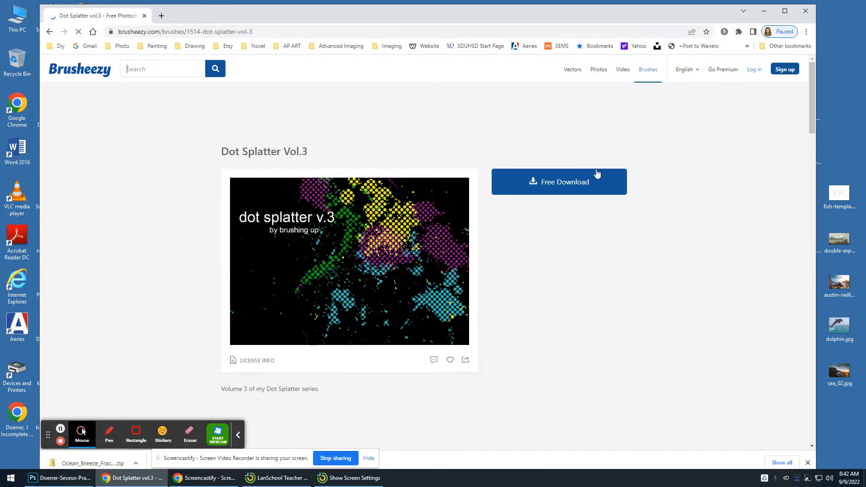
left_click(577, 183)
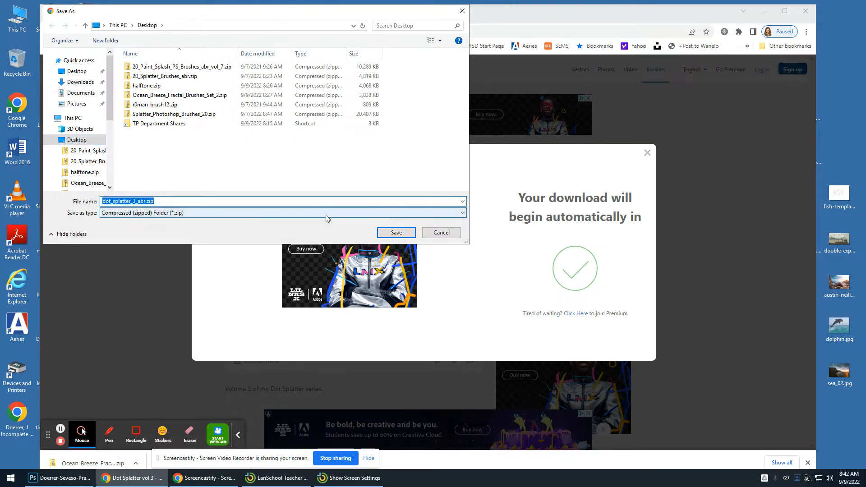
left_click(392, 230)
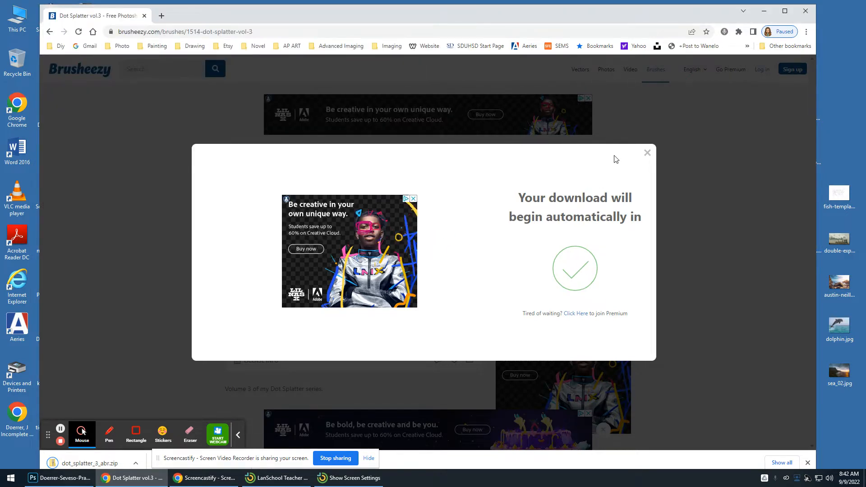
left_click(647, 154)
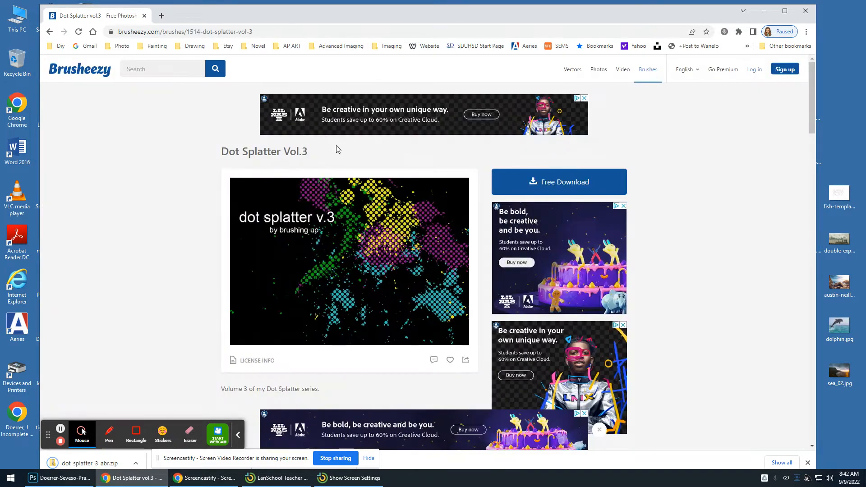
Search Brusheezy for "floral" brushes
left_click(147, 67)
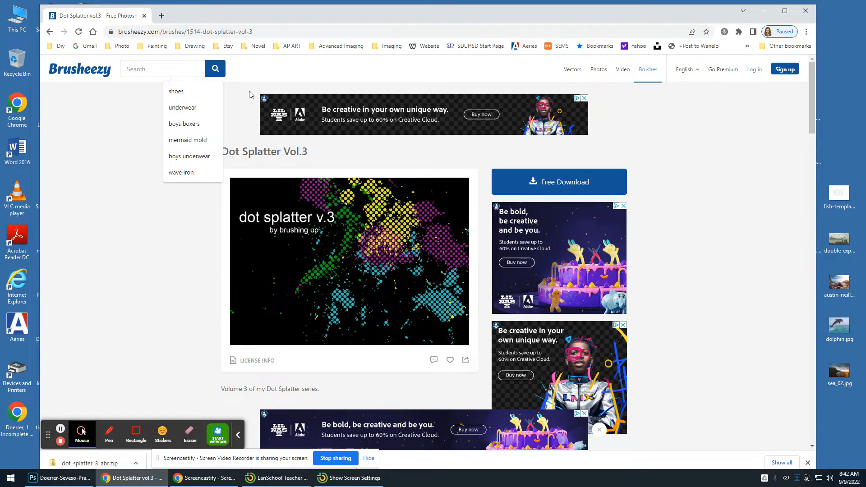
type("floral")
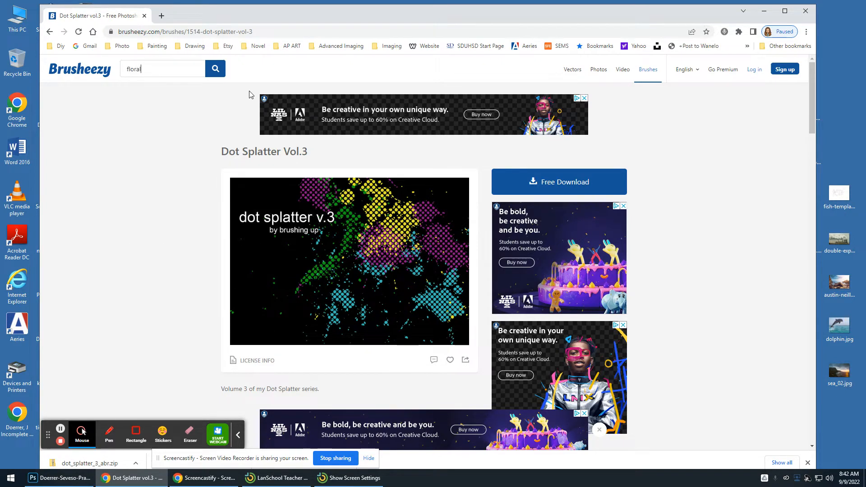
key("Return")
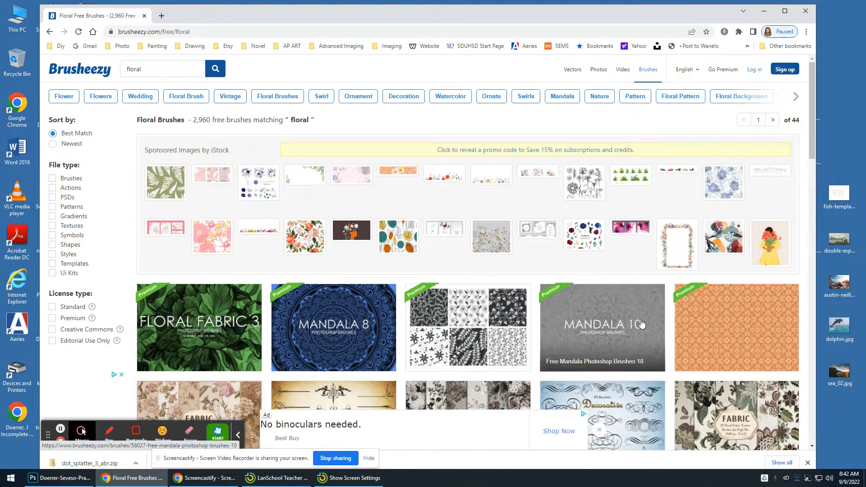
Look through the first two pages of floral brush results for suitable decorative or mandala brush sets
scroll(414, 384, "down", 8)
scroll(642, 322, "down", 2)
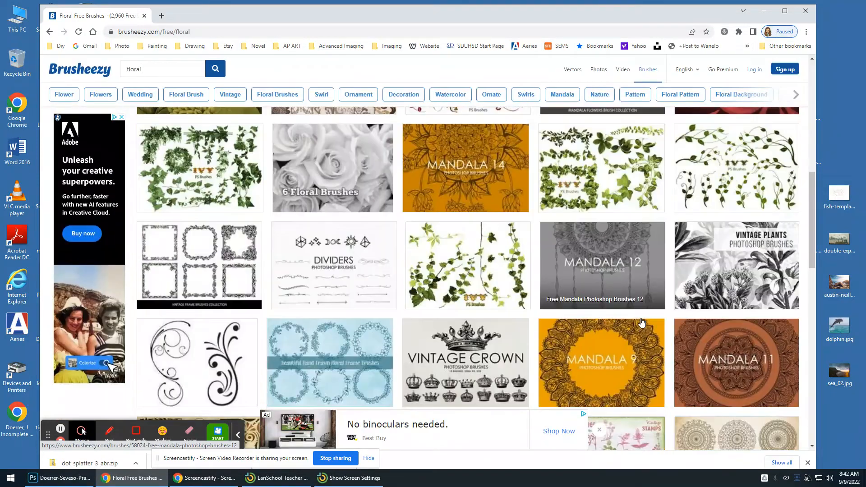
scroll(641, 317, "down", 3)
scroll(641, 321, "down", 5)
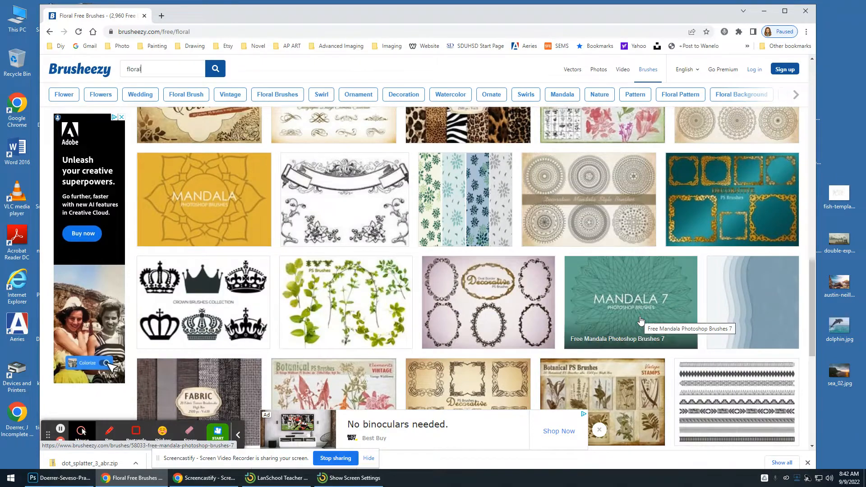
scroll(641, 321, "down", 2)
scroll(567, 381, "down", 1)
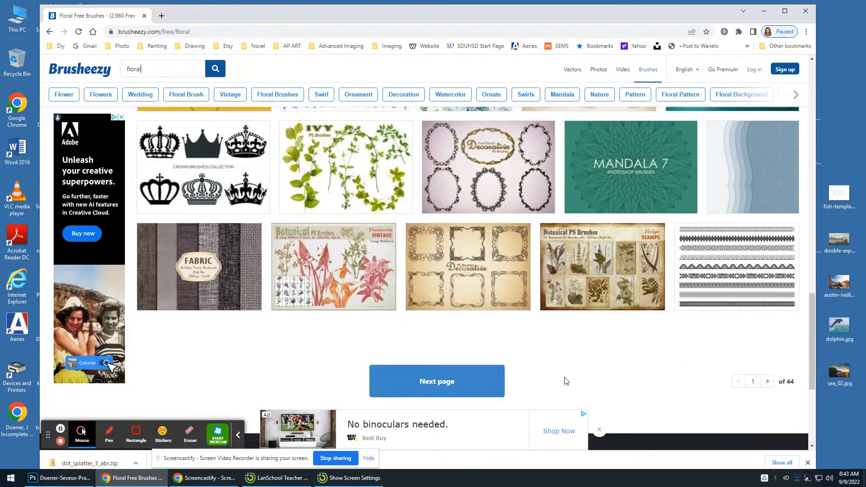
left_click(464, 386)
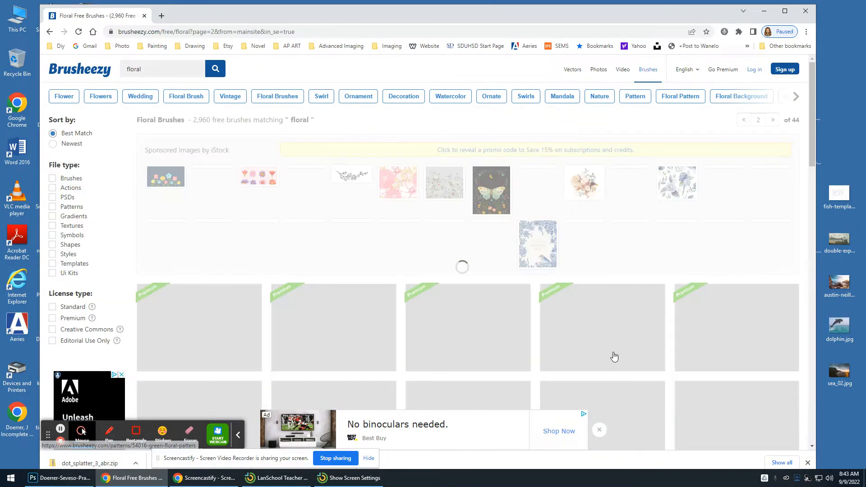
scroll(614, 355, "down", 8)
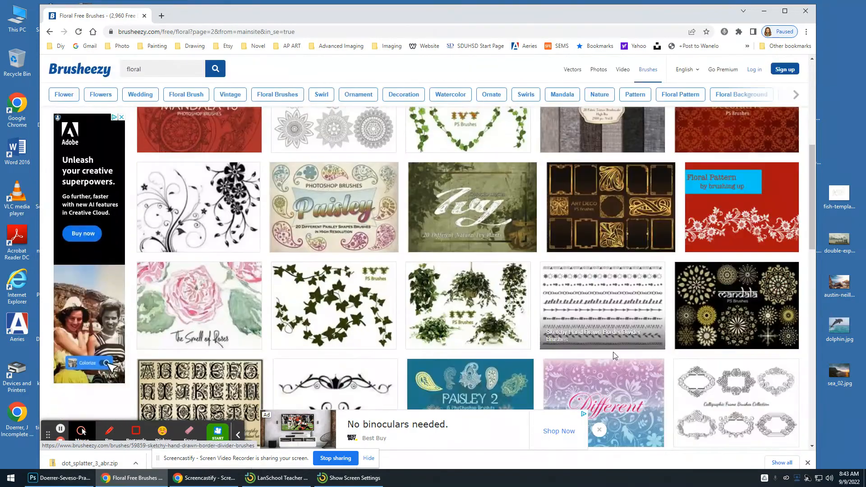
scroll(614, 353, "down", 8)
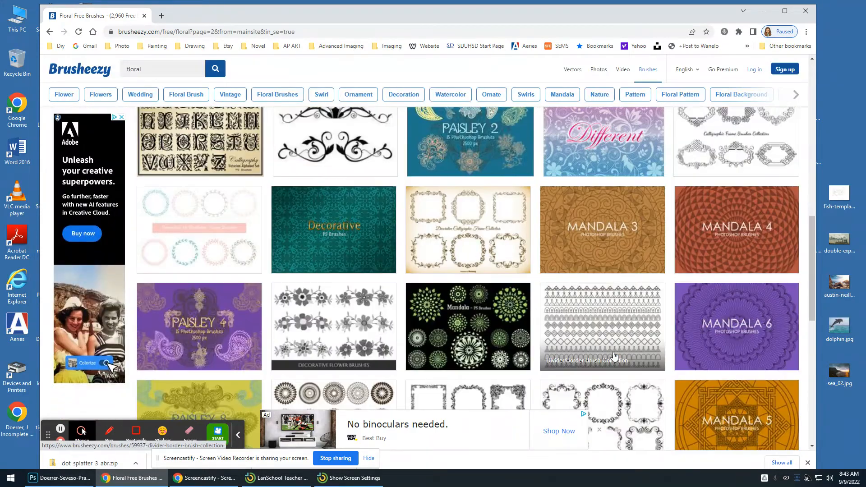
scroll(615, 357, "down", 1)
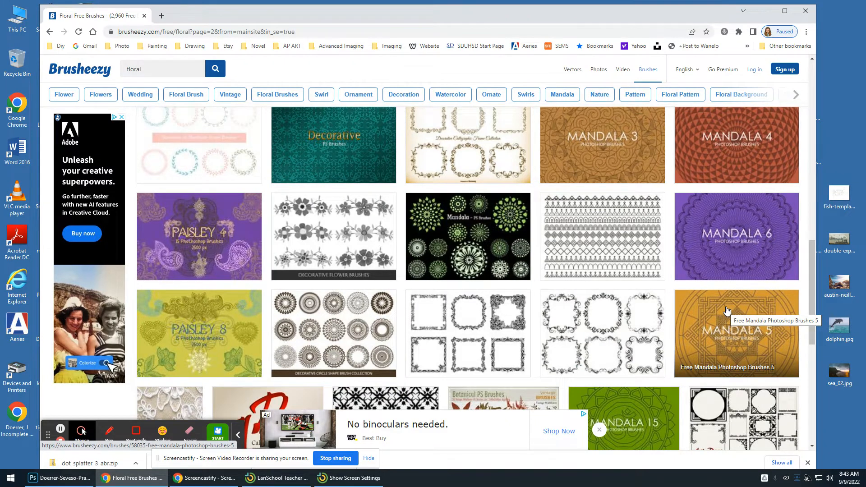
Try to get the free download of the Free Mandala Photoshop Brushes 5 set, dismissing the account sign-up offer
left_click(759, 338)
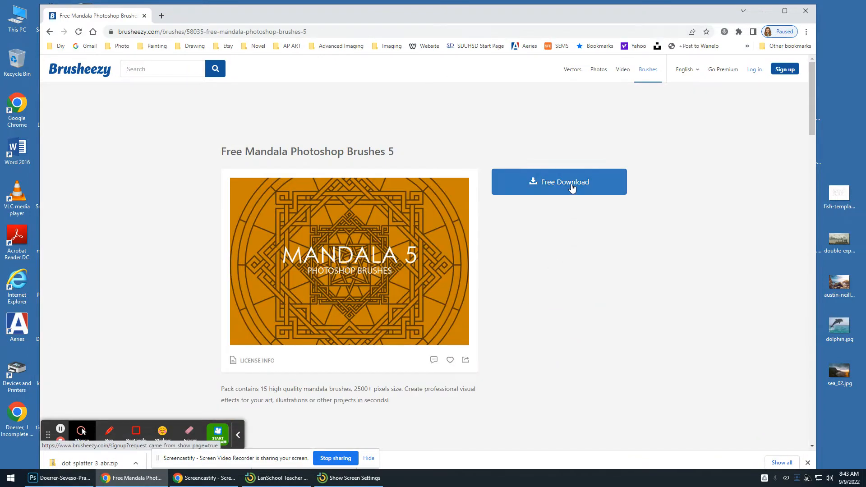
left_click(572, 186)
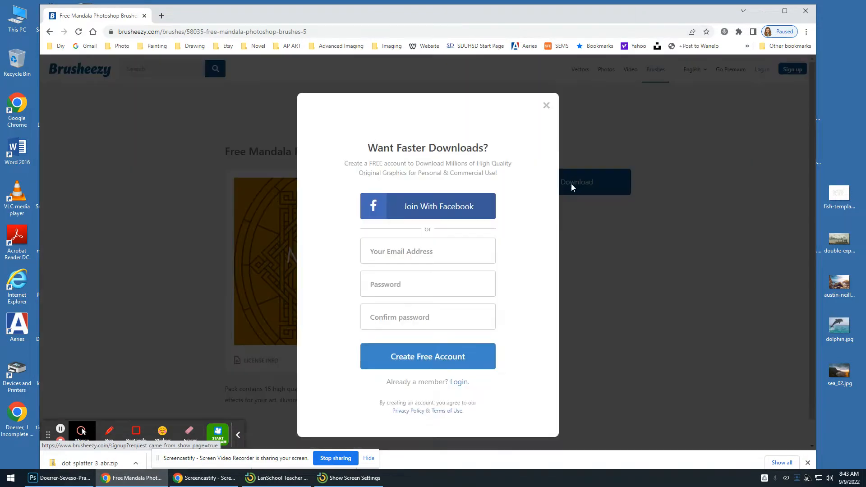
left_click(547, 107)
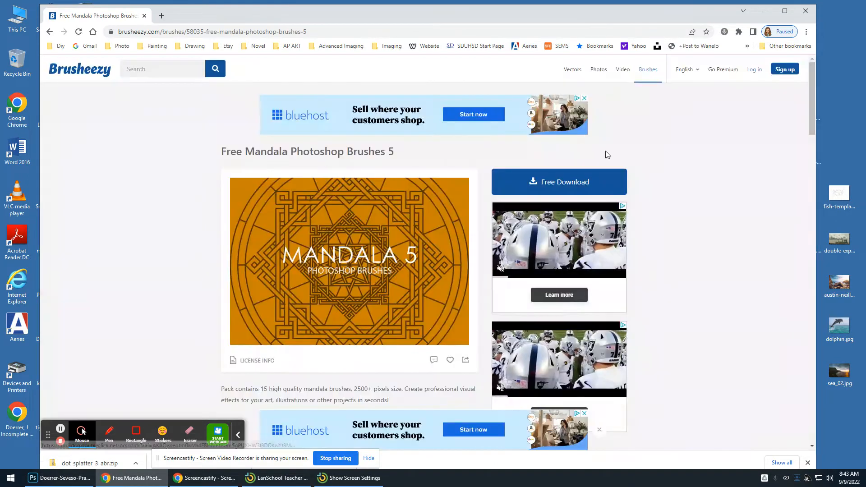
scroll(654, 224, "down", 2)
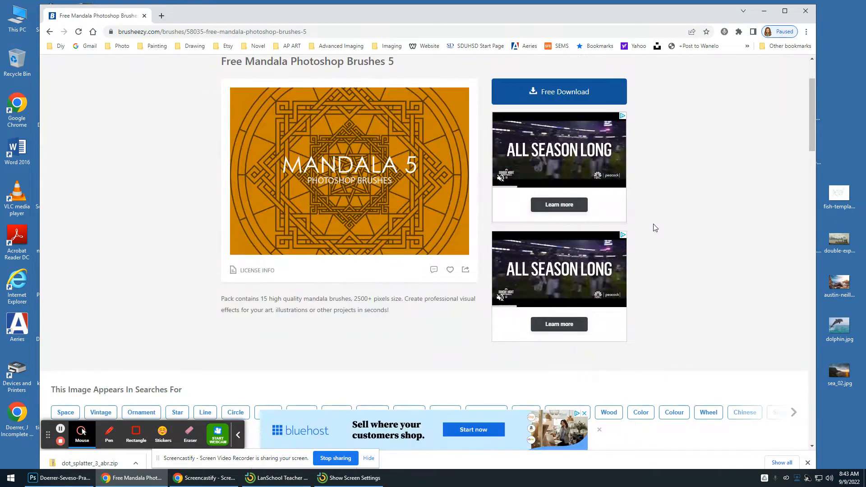
scroll(544, 157, "up", 2)
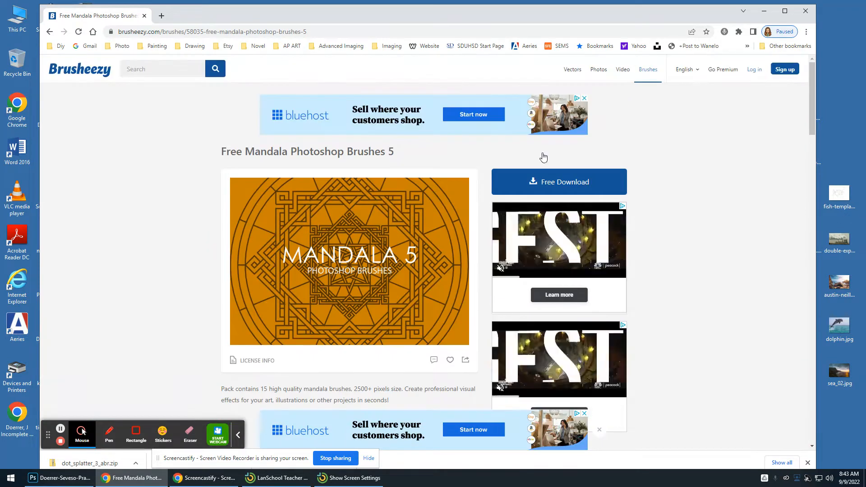
Extract dot_splatter_3.abr from dot_splatter_3_abr.zip onto the Desktop and close the archive
left_click(763, 14)
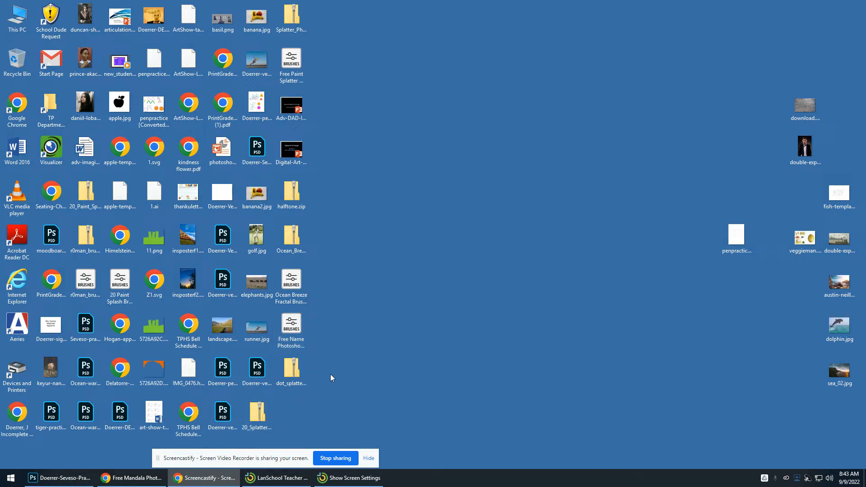
double_click(291, 368)
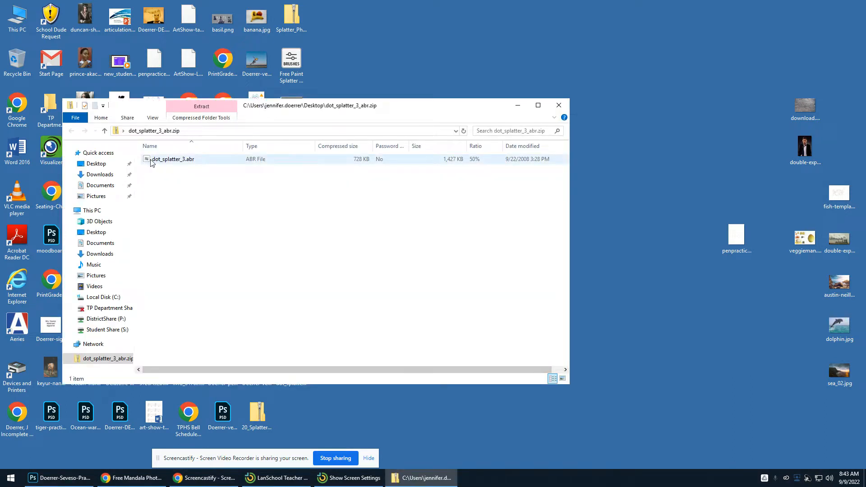
left_click_drag(149, 163, 441, 73)
left_click(559, 105)
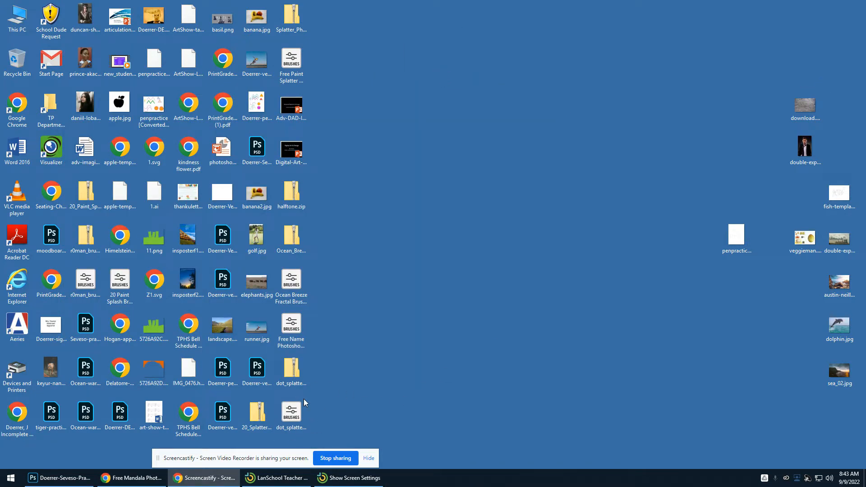
Try to extract Free Name Photoshop Brushes.abr from halftone.zip onto the Desktop, cancelling the file replacement and closing the archive
double_click(292, 196)
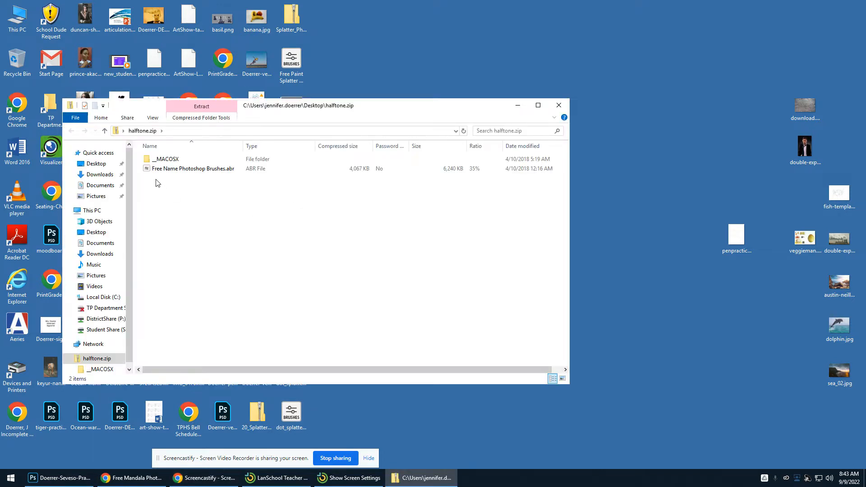
mouse_move(146, 174)
left_mouse_down()
mouse_move(183, 174)
mouse_move(402, 98)
mouse_move(409, 75)
left_mouse_up()
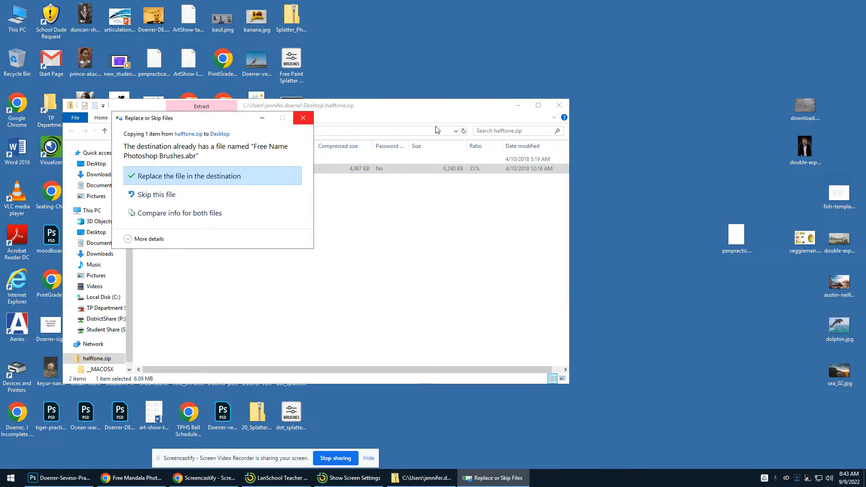
left_click(304, 117)
left_click(559, 105)
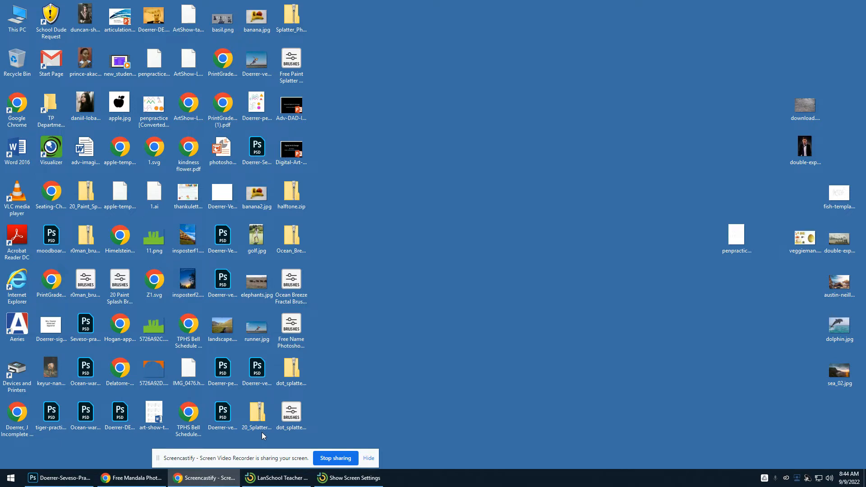
Switch to Photoshop, activate the Brush tool and import dot_splatter_3.abr from the Desktop into the brush presets
left_click(107, 463)
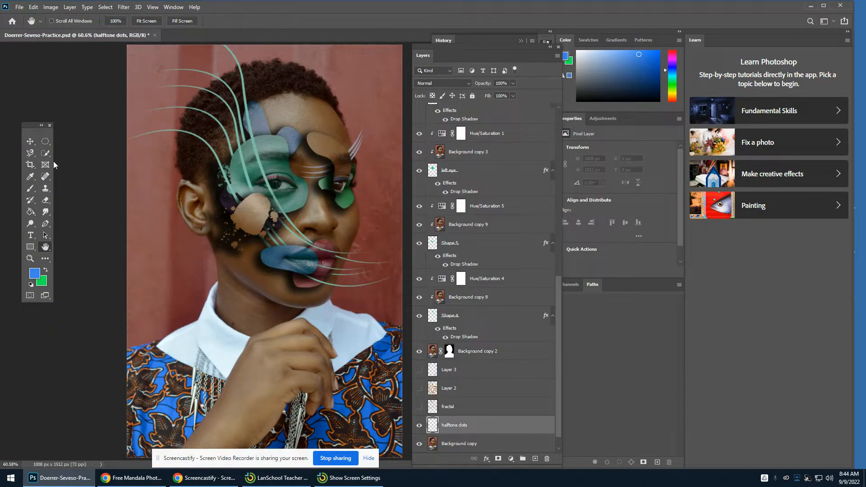
left_click(30, 189)
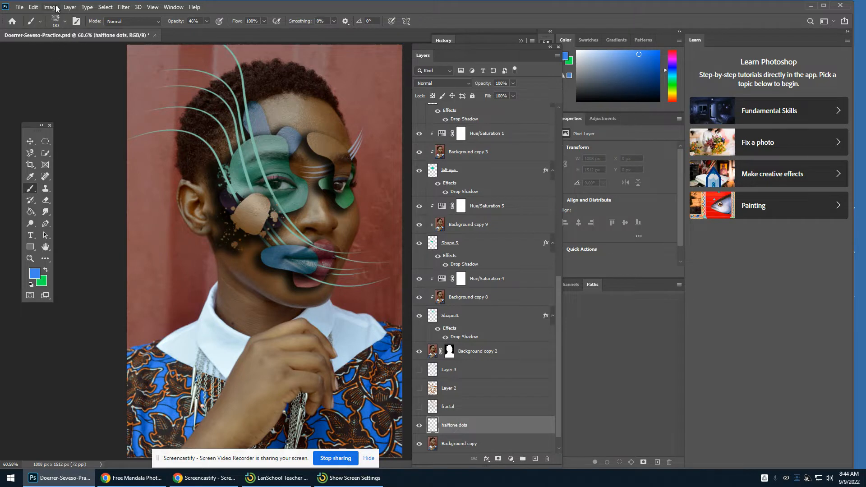
left_click(66, 23)
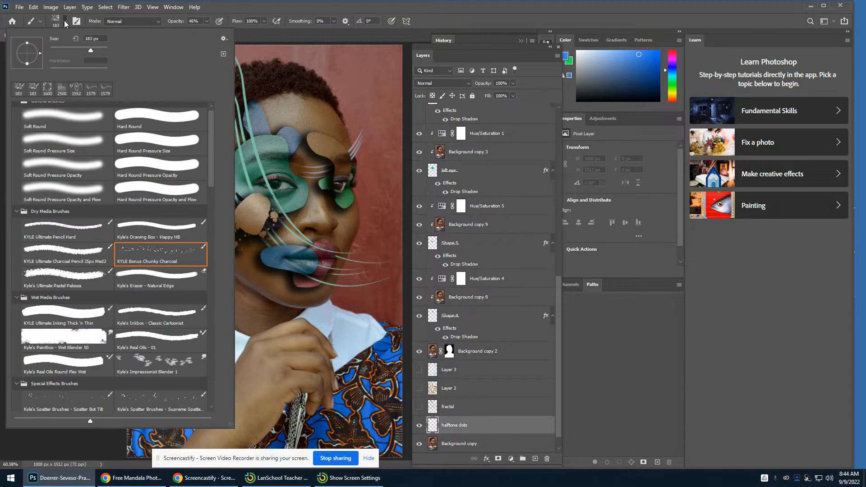
left_click(223, 40)
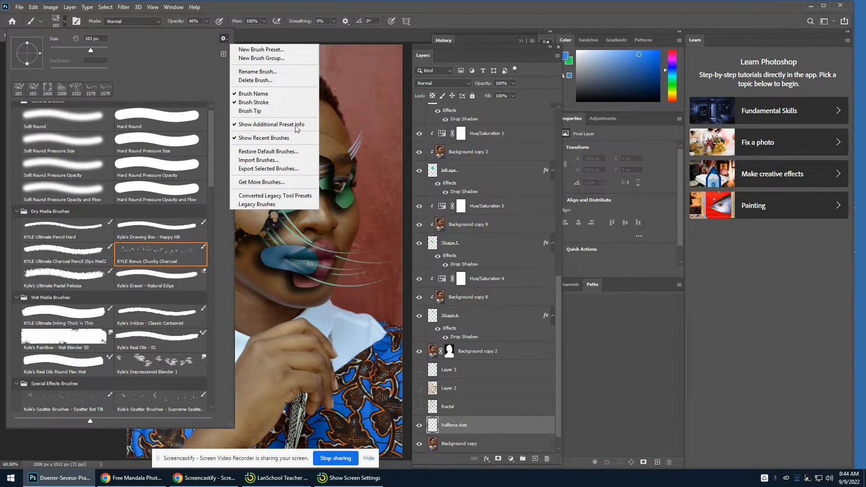
left_click(294, 161)
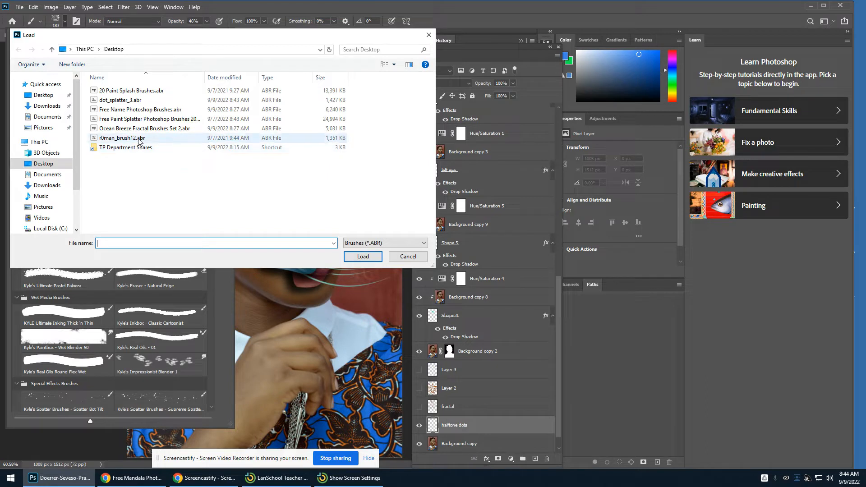
left_click(138, 101)
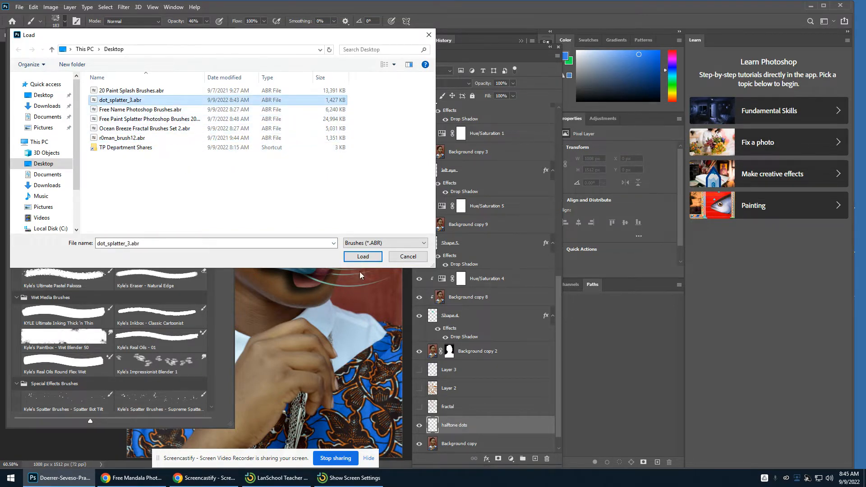
left_click(363, 257)
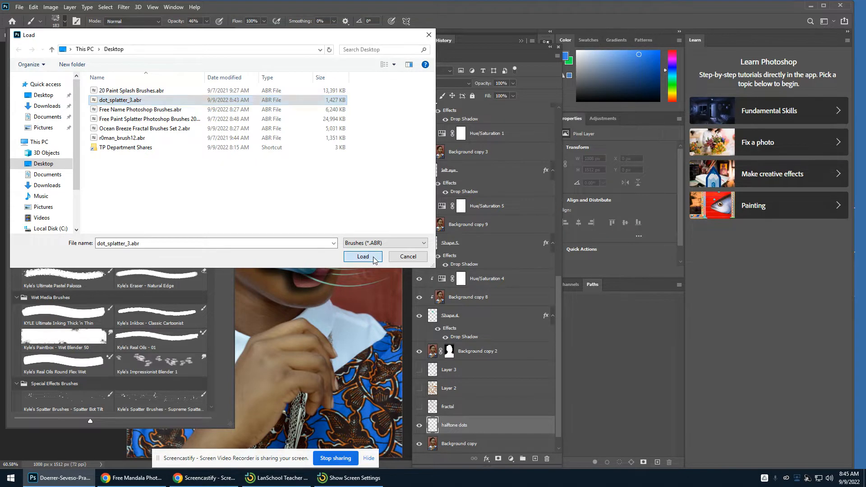
Expand the dot_splatter_3 brush group, preview several of its splatter tips and choose the 2394 px splatter brush
left_click_drag(209, 142, 209, 376)
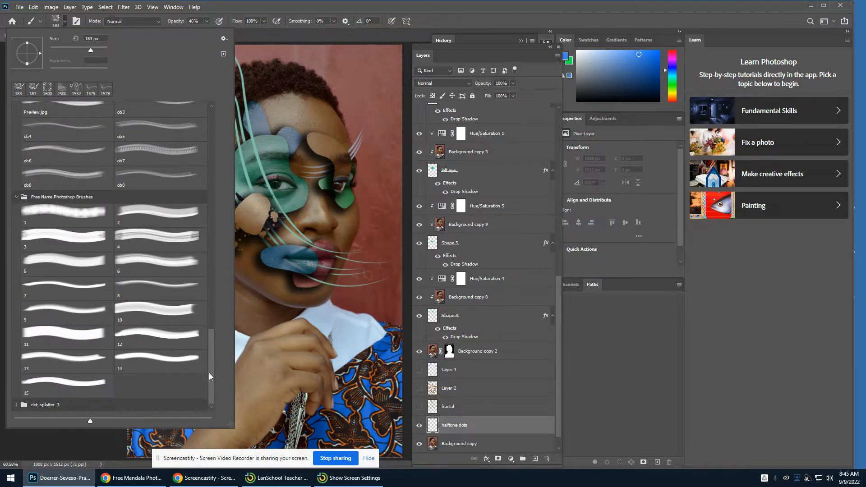
left_click(16, 405)
scroll(79, 379, "down", 3)
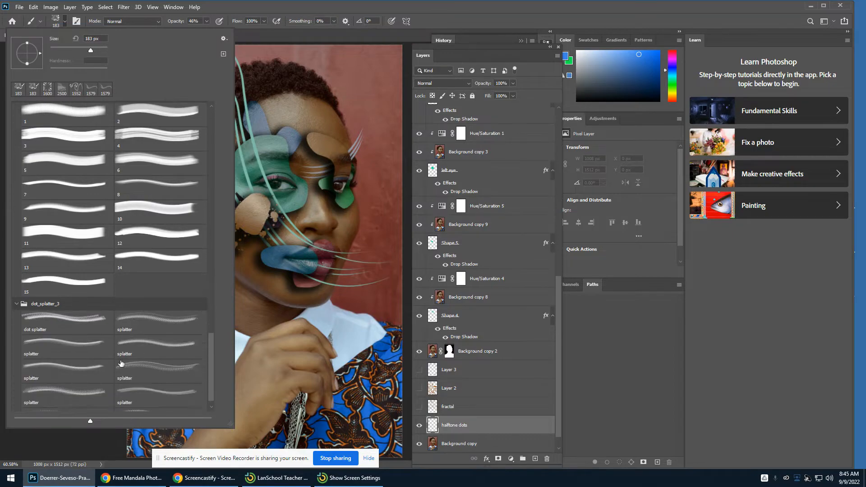
scroll(121, 363, "down", 1)
left_click(158, 312)
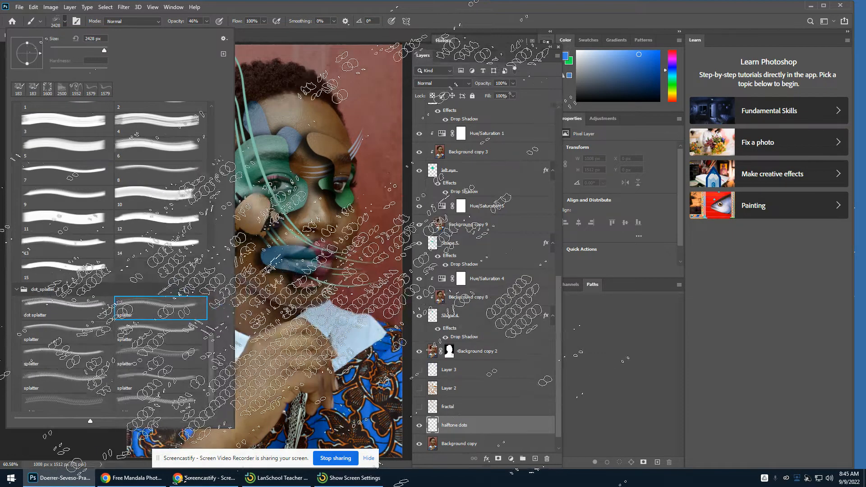
left_click(140, 340)
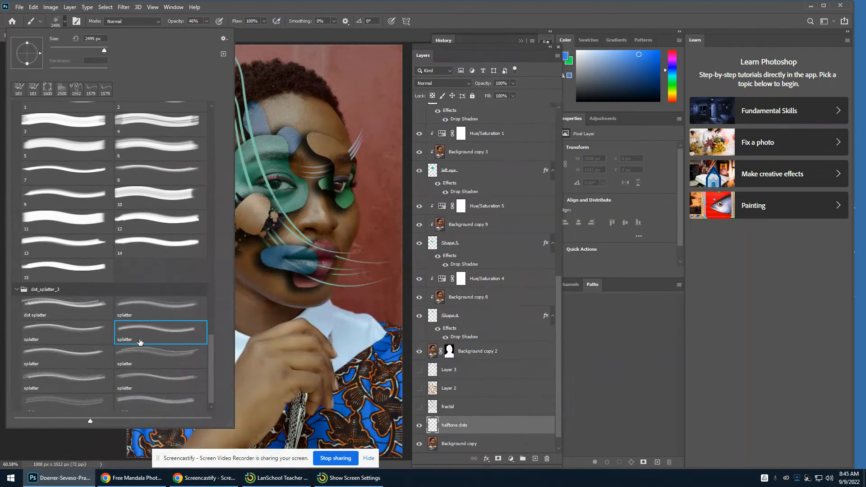
left_click(60, 331)
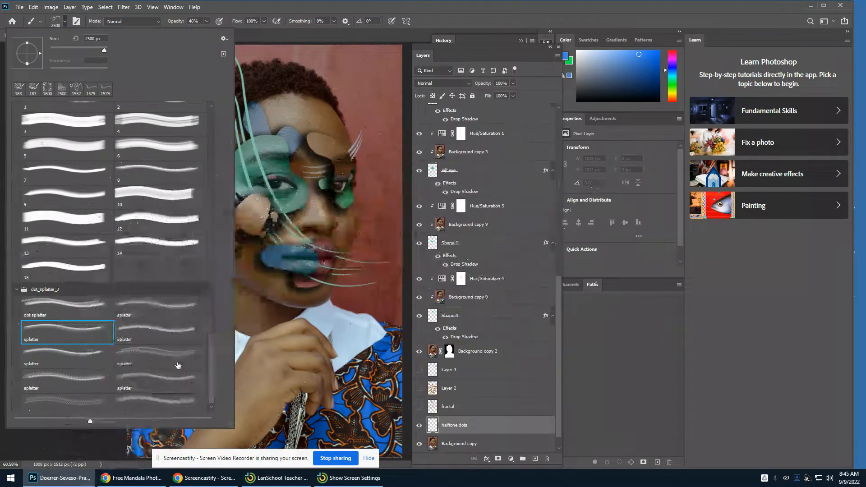
left_click(91, 357)
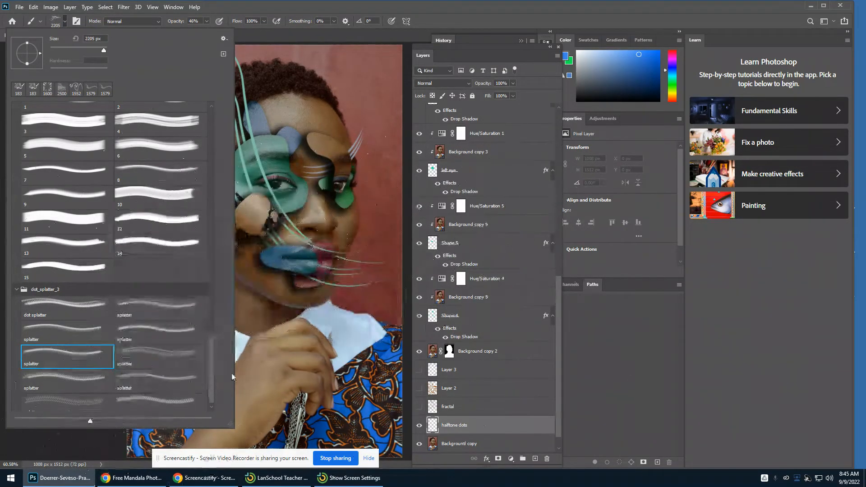
left_click(165, 403)
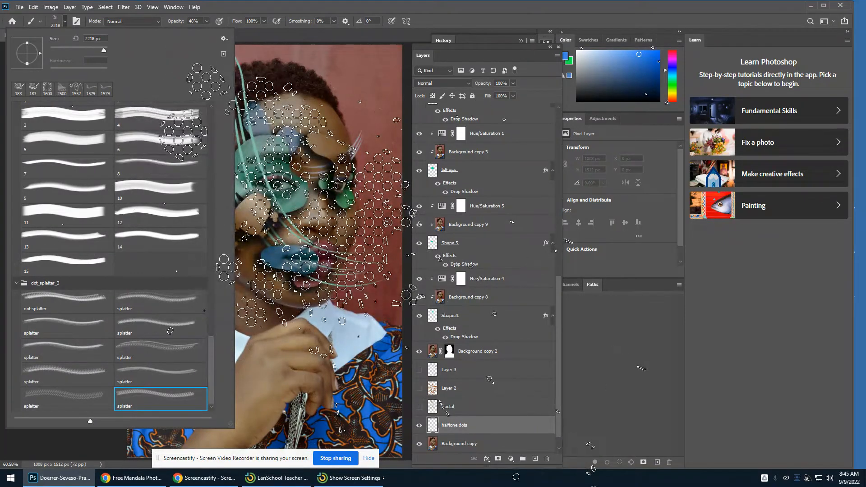
left_click(80, 399)
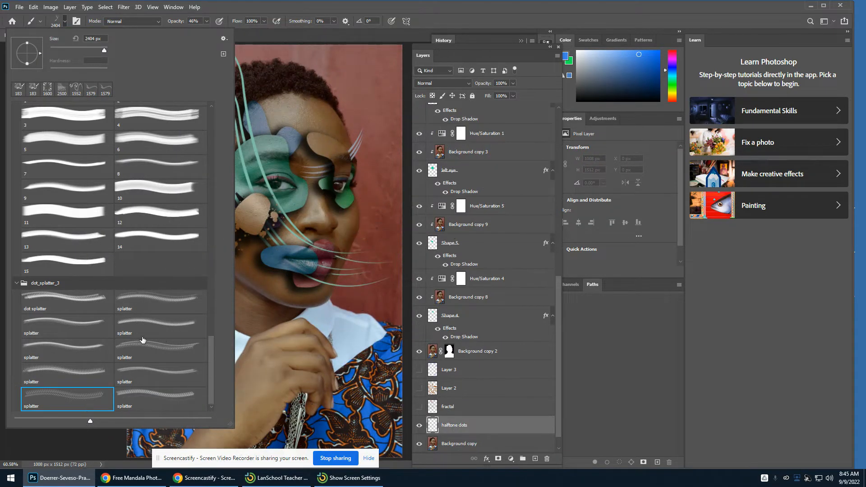
left_click(134, 347)
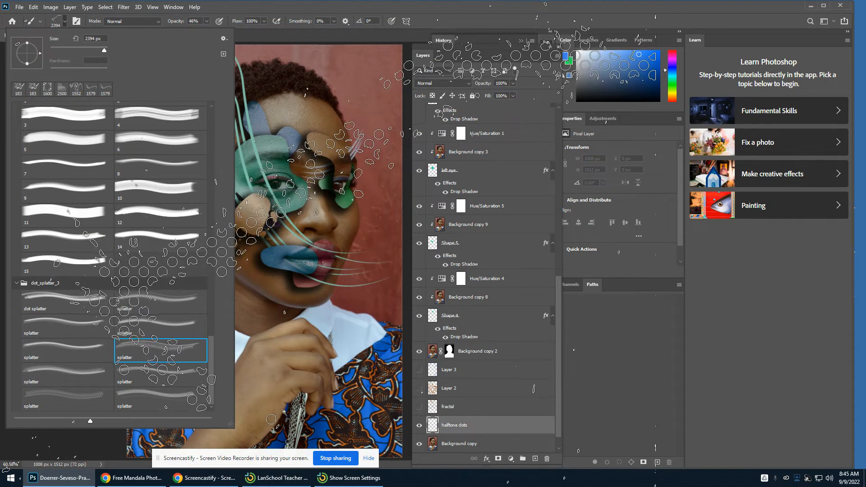
left_click(286, 34)
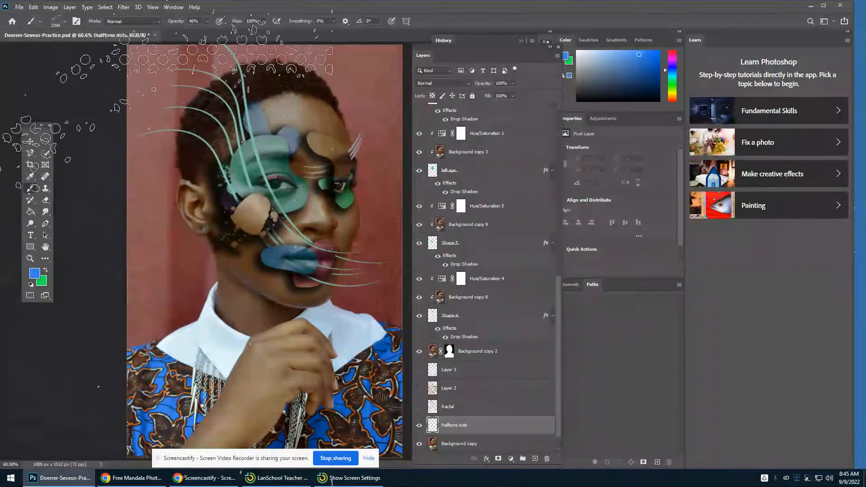
Stamp blue dots with the 2394 px splatter brush behind the portrait on the "halftone dots" layer
left_click(31, 176)
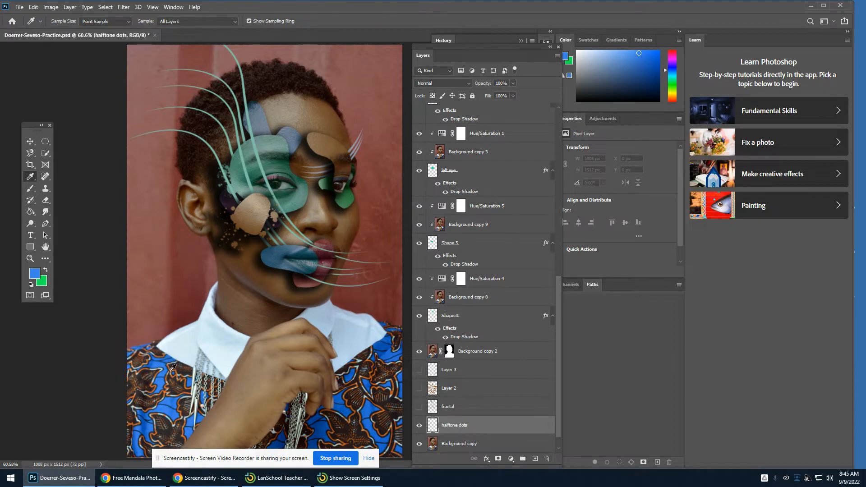
left_click(30, 189)
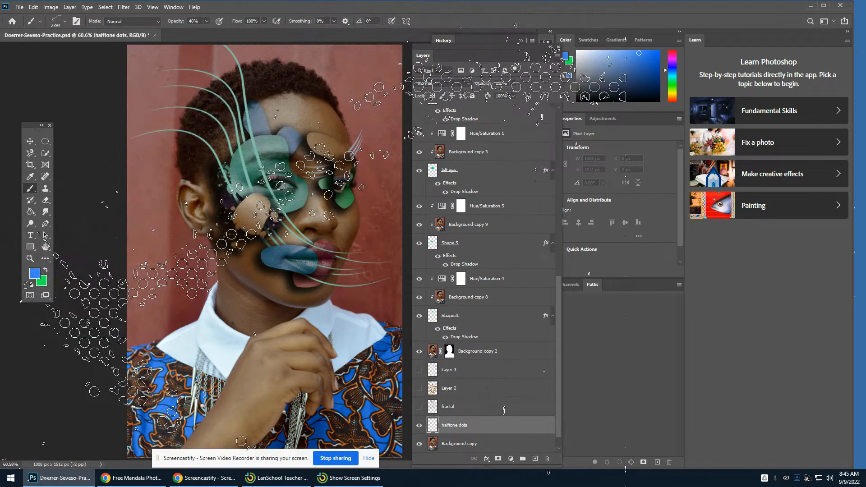
left_click(334, 244)
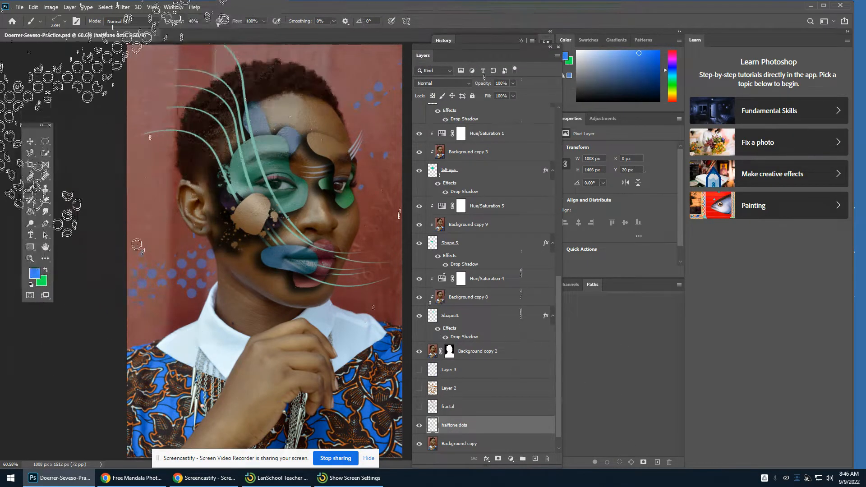
Preview other dot_splatter_3 tips, choose the 2428 px splatter brush and stamp blue dots across the portrait's background
left_click(63, 23)
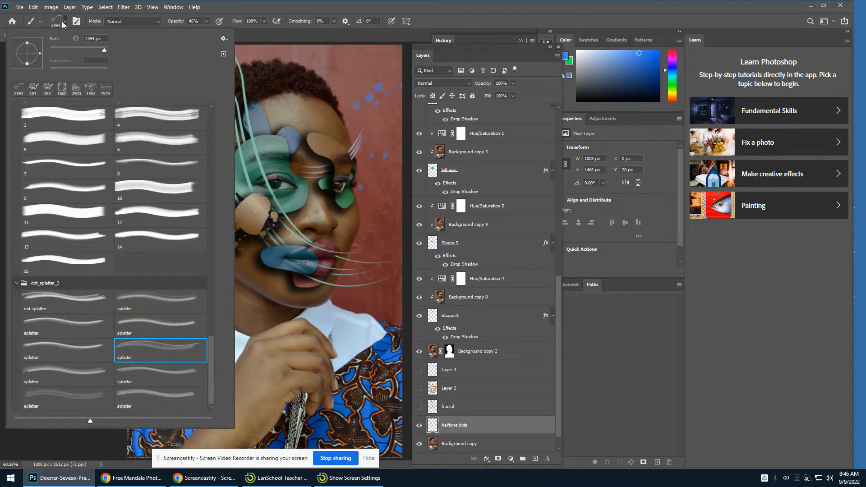
left_click(74, 352)
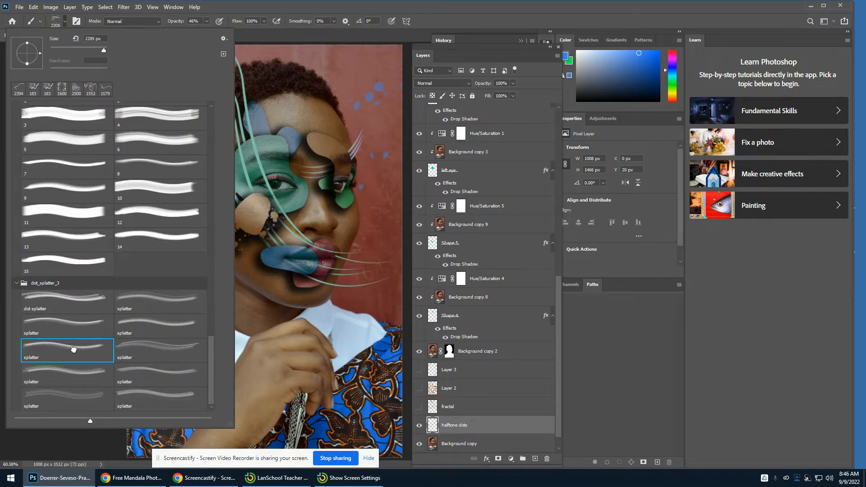
left_click(88, 301)
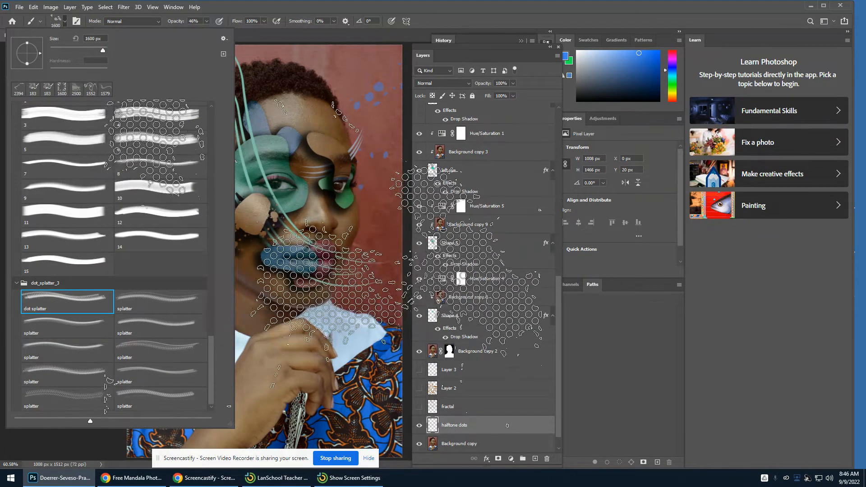
left_click(161, 301)
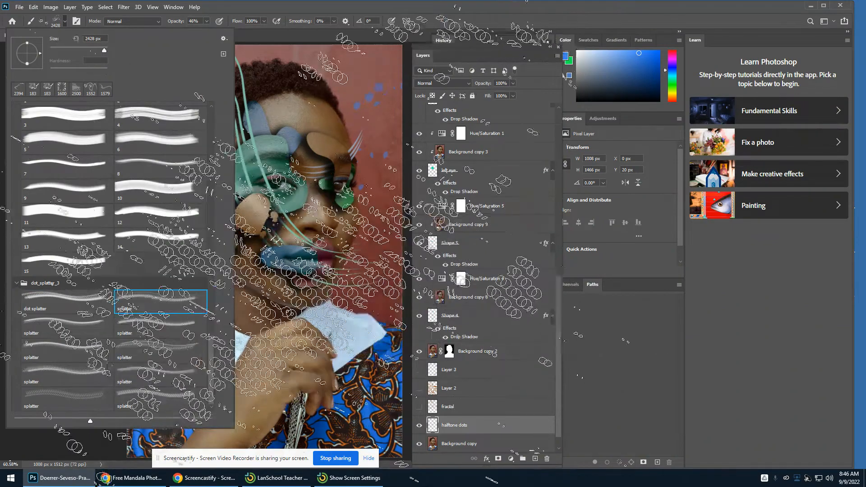
left_click(324, 29)
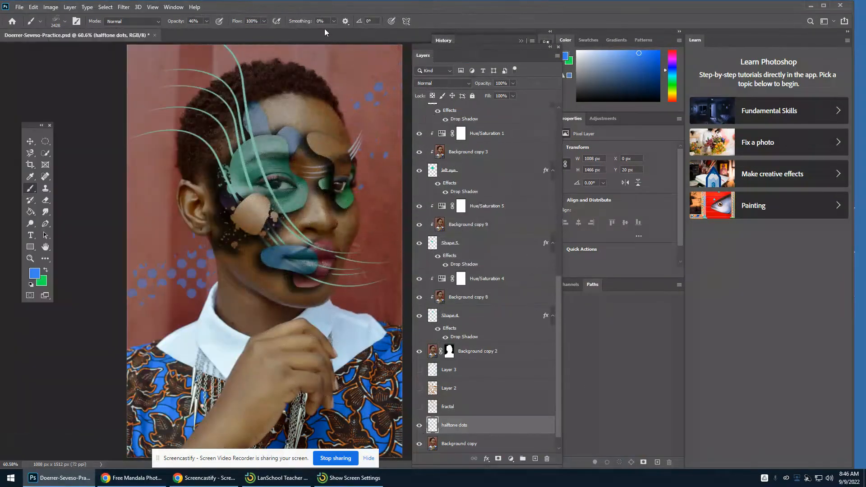
left_click(257, 118)
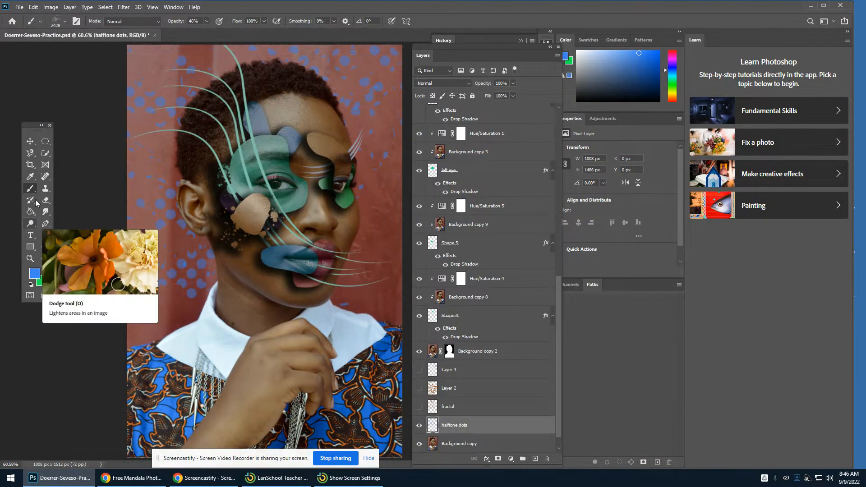
Sample an orange from the patterned shirt as the foreground colour and reactivate the Brush tool
left_click(32, 179)
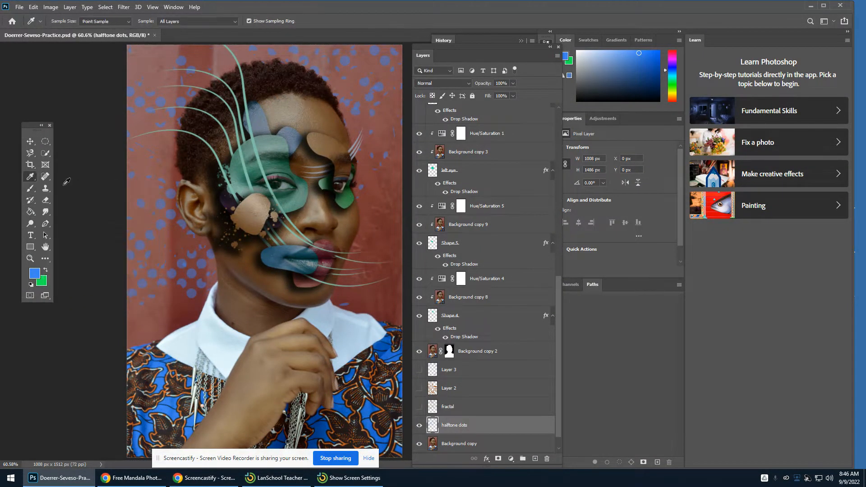
left_click(173, 375)
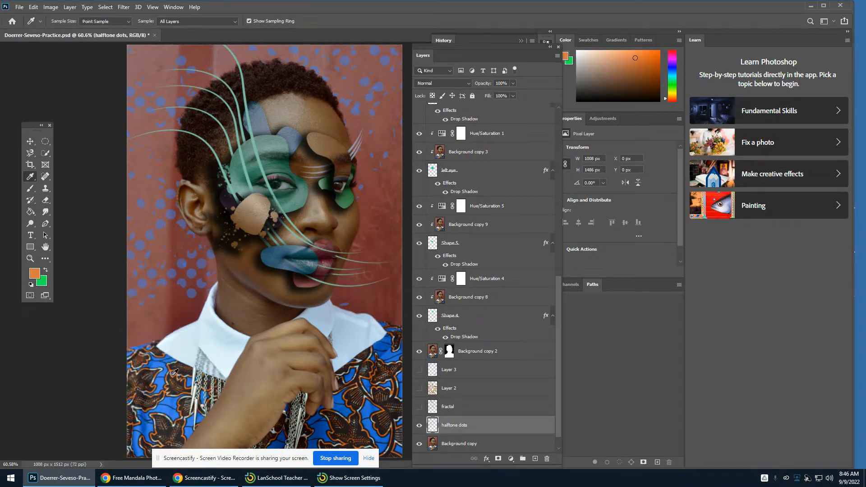
left_click(31, 189)
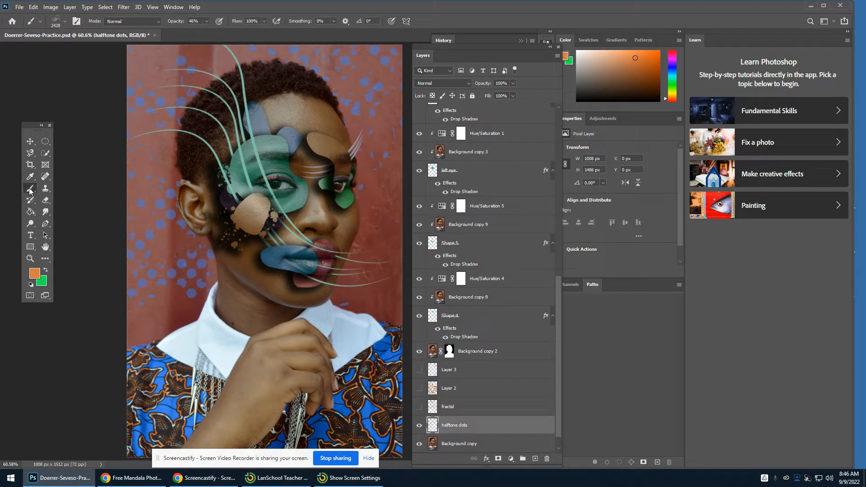
Preview tips in the Free Name Photoshop Brushes group, choose brush 6 at 2500 px and stamp orange dots over the background
left_click(61, 23)
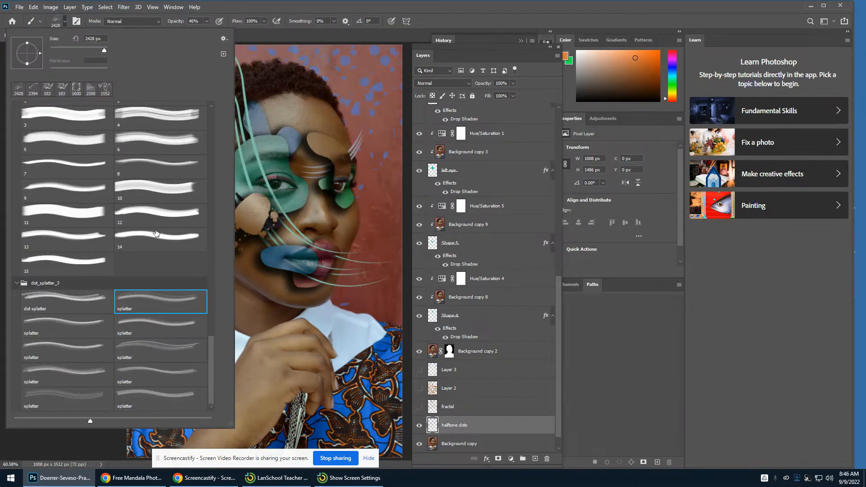
scroll(162, 252, "up", 3)
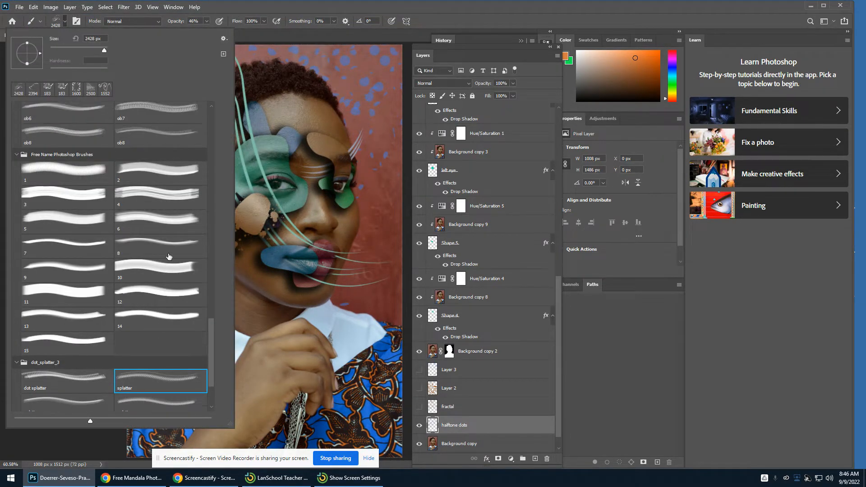
left_click(168, 226)
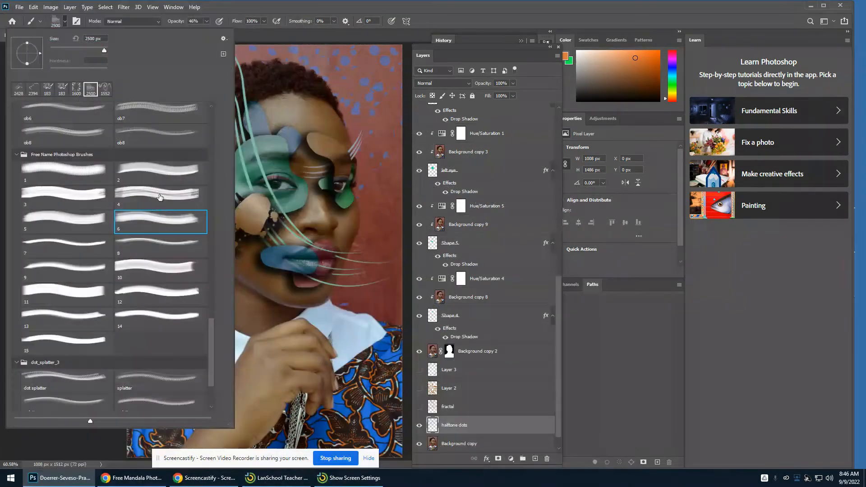
left_click(159, 195)
left_click(193, 253)
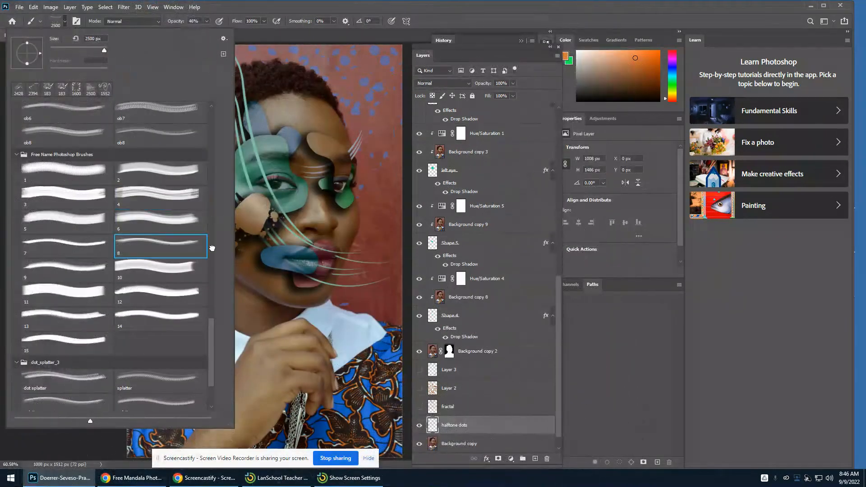
left_click(177, 270)
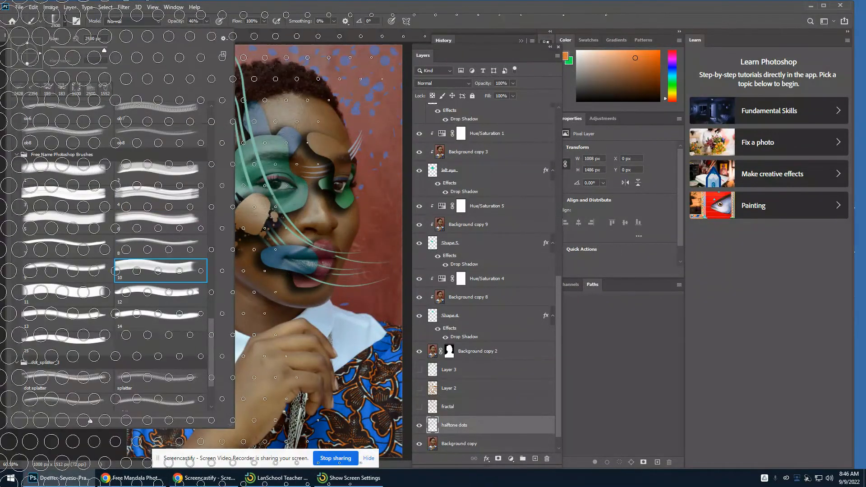
left_click(189, 294)
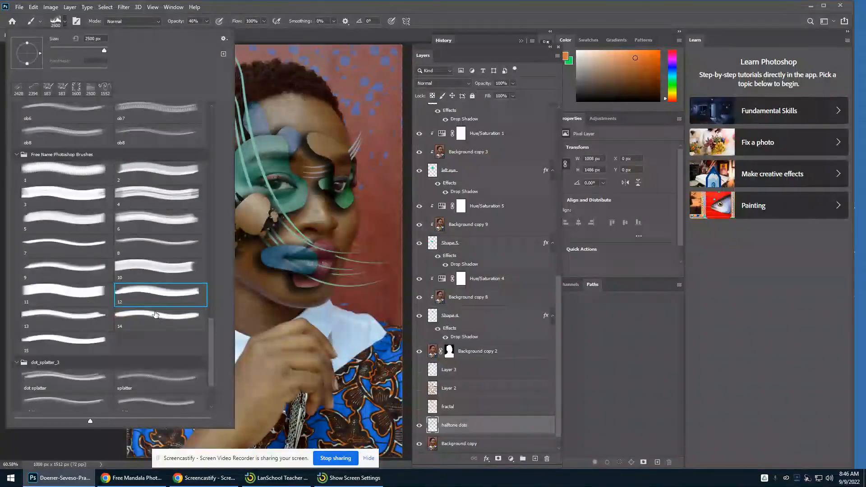
left_click(158, 317)
left_click(82, 316)
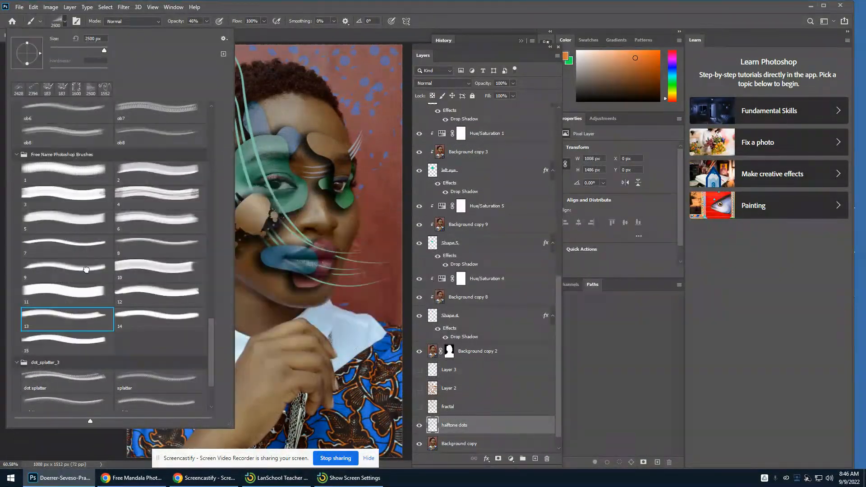
left_click(87, 273)
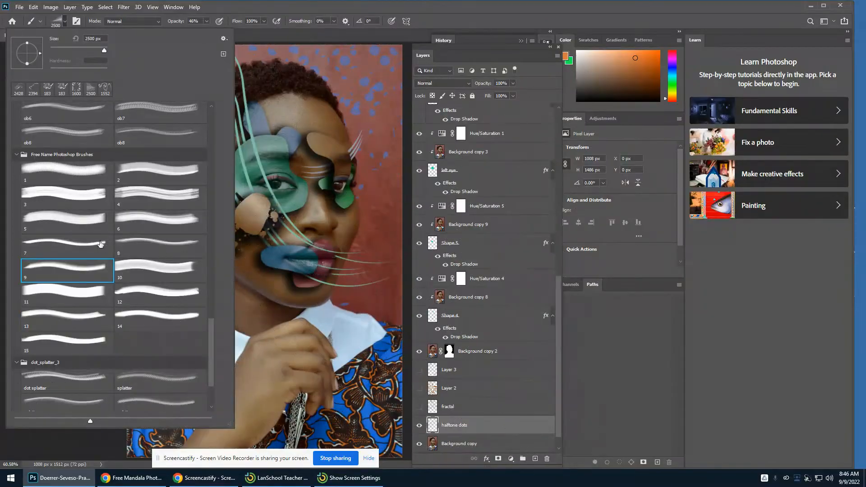
left_click(146, 224)
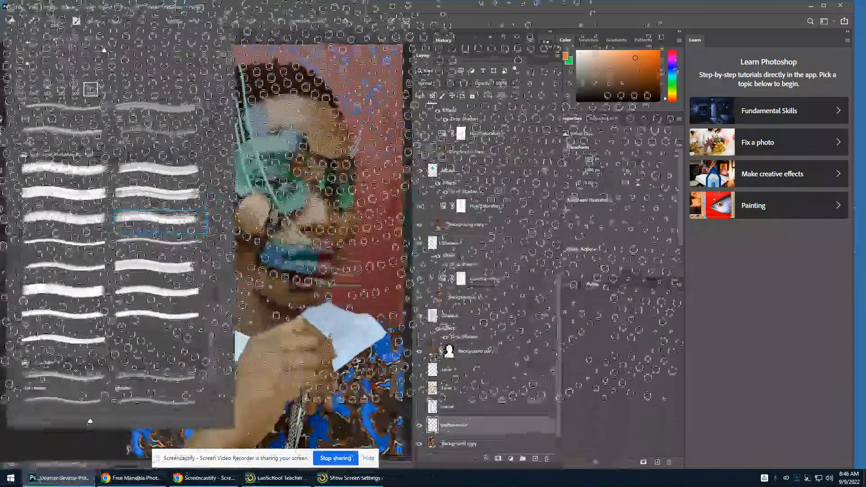
left_click(336, 34)
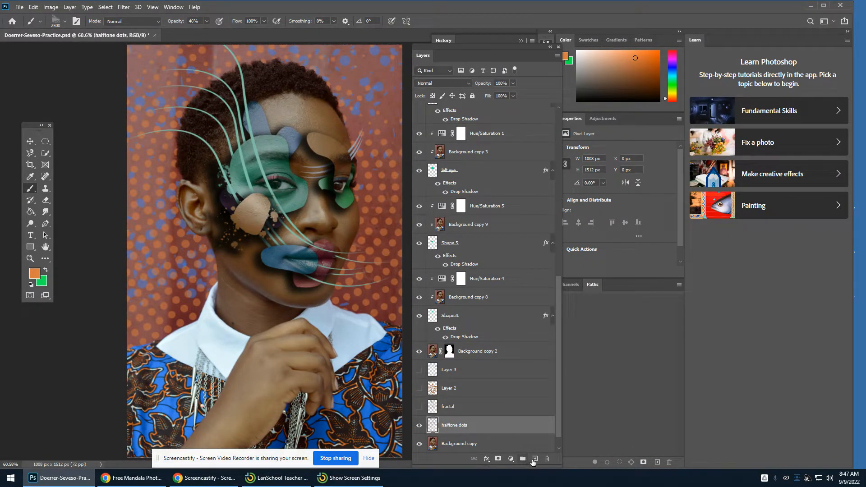
Hide the "halftone dots" layer and create a new layer above it named "fractals 2"
left_click(419, 425)
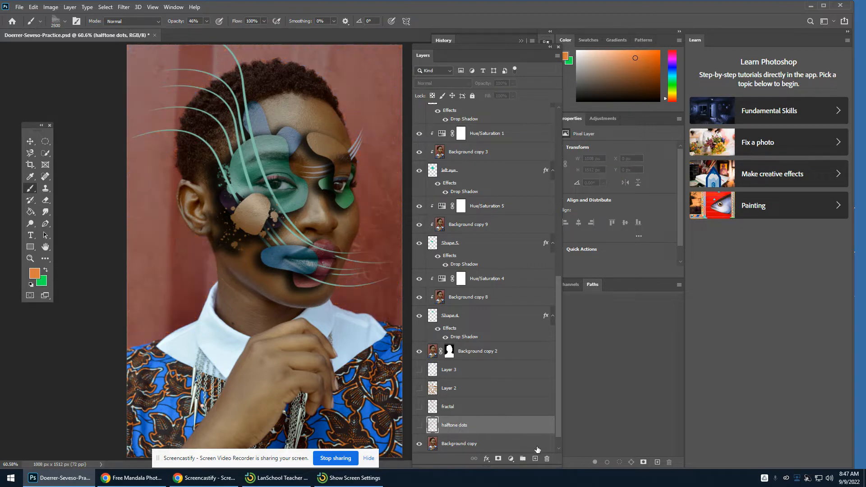
left_click(536, 458)
double_click(451, 425)
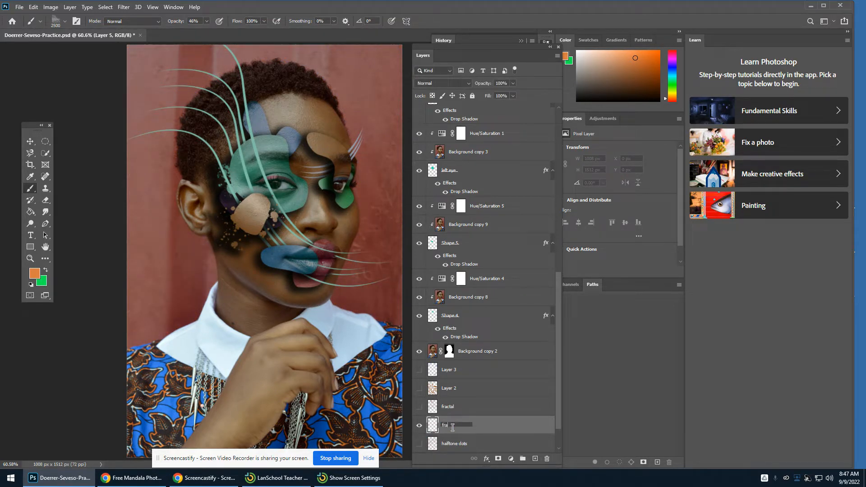
key("Return")
Preview several Ocean Breeze Fractal Brushes Set 2 tips and choose the ob7 brush at 1440 px
left_click(63, 22)
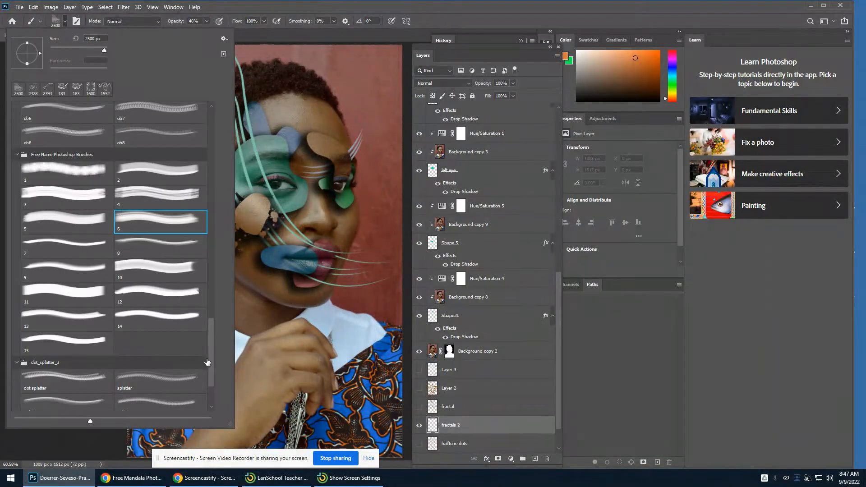
left_click_drag(207, 340, 208, 301)
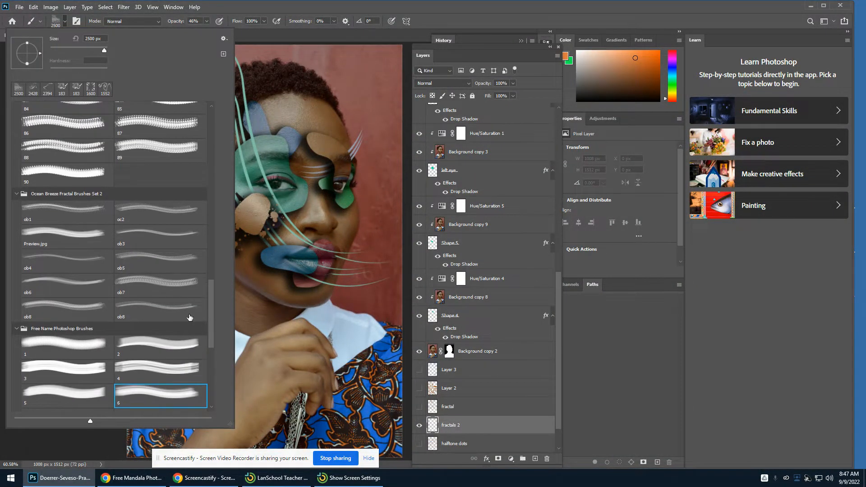
left_click(77, 209)
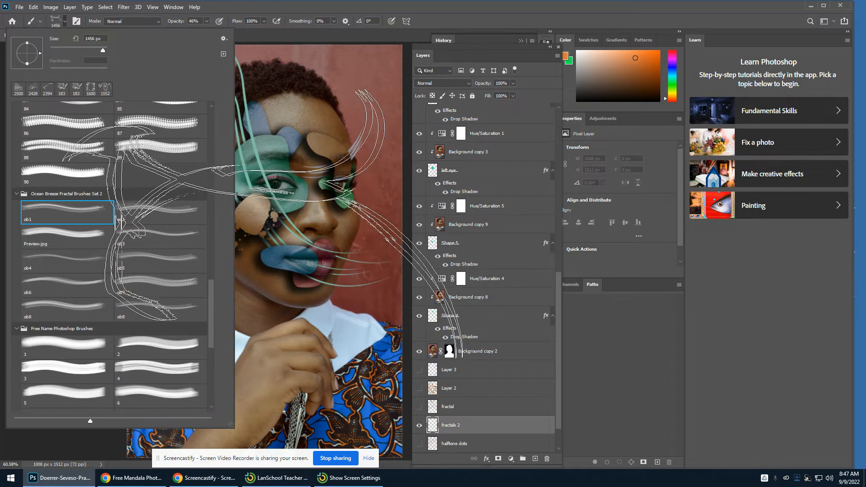
left_click(170, 219)
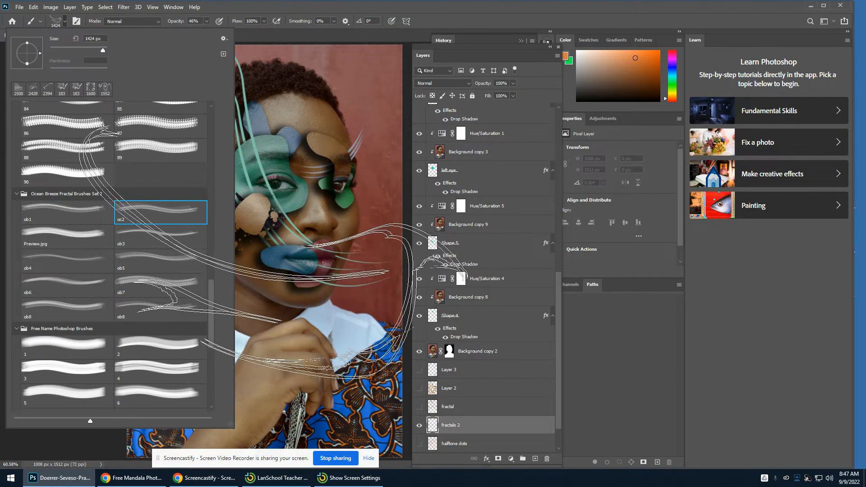
left_click(179, 285)
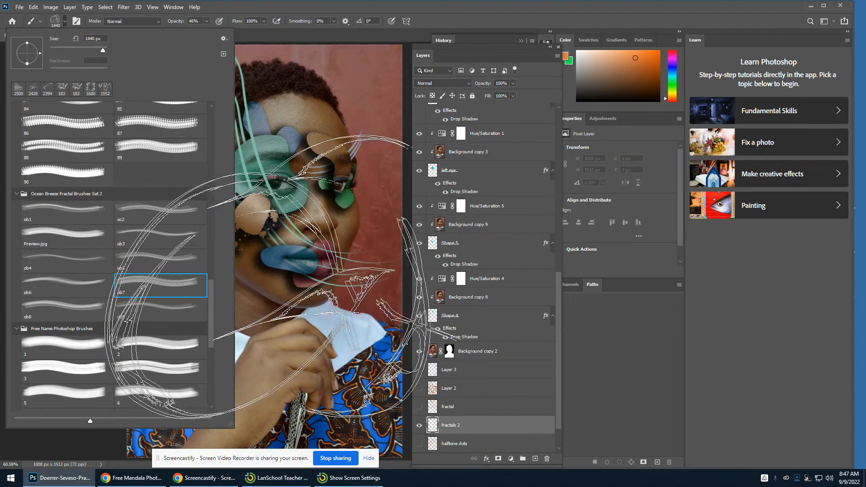
left_click(310, 33)
Set the brush opacity to 100% and stamp the orange ob7 fractal behind the head on the "fractals 2" layer
left_click(253, 181)
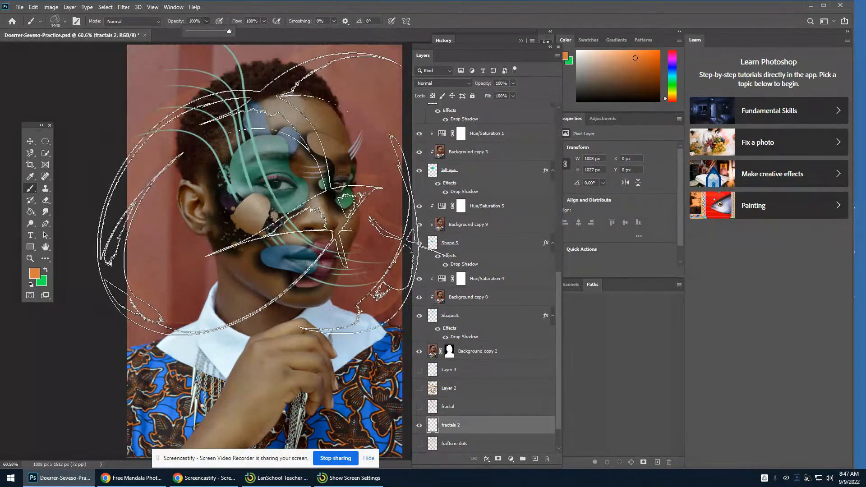
left_click(255, 191)
left_click(255, 191)
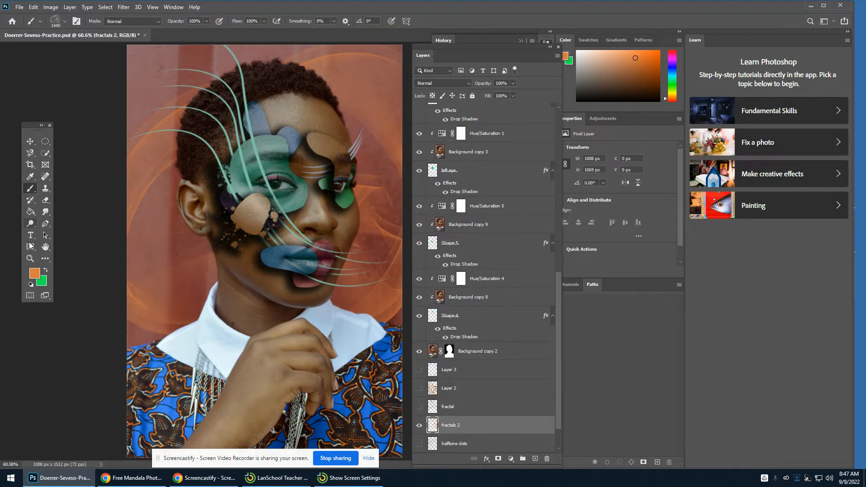
Sample blue from the shirt and stamp the 1680 px ob5 fractal brush behind the portrait on "fractals 2"
left_click(31, 177)
left_click(159, 363)
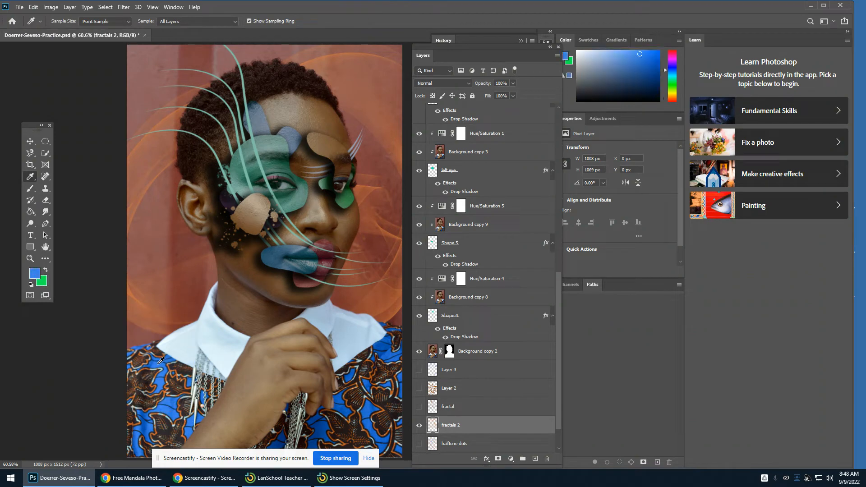
left_click(30, 189)
left_click(64, 22)
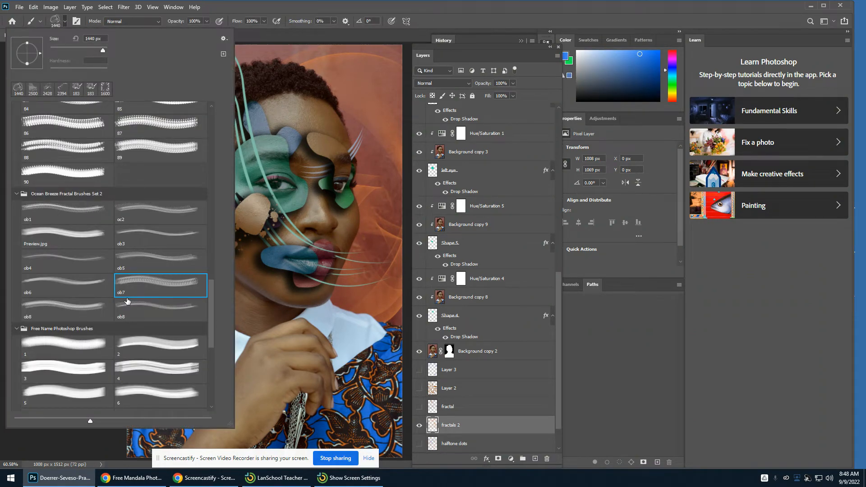
left_click(133, 259)
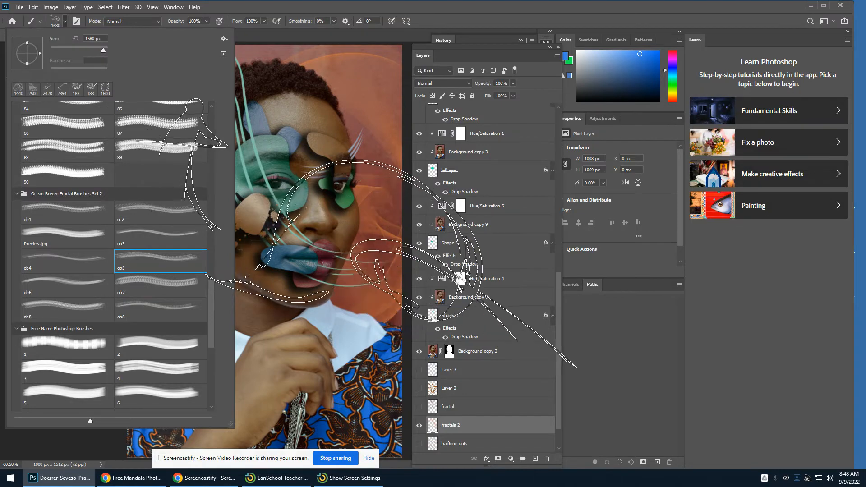
left_click(282, 31)
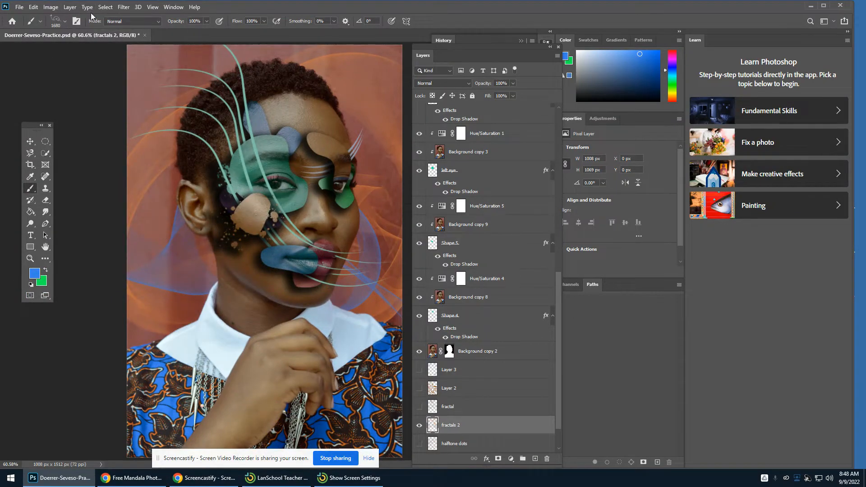
Try different spacing values for the ob5 fractal brush tip and set the spacing to 1%
left_click(77, 22)
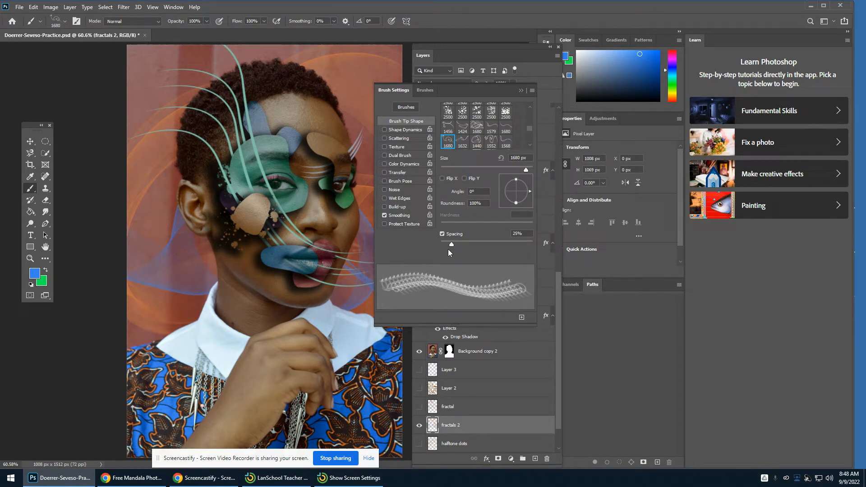
left_click_drag(452, 246, 499, 244)
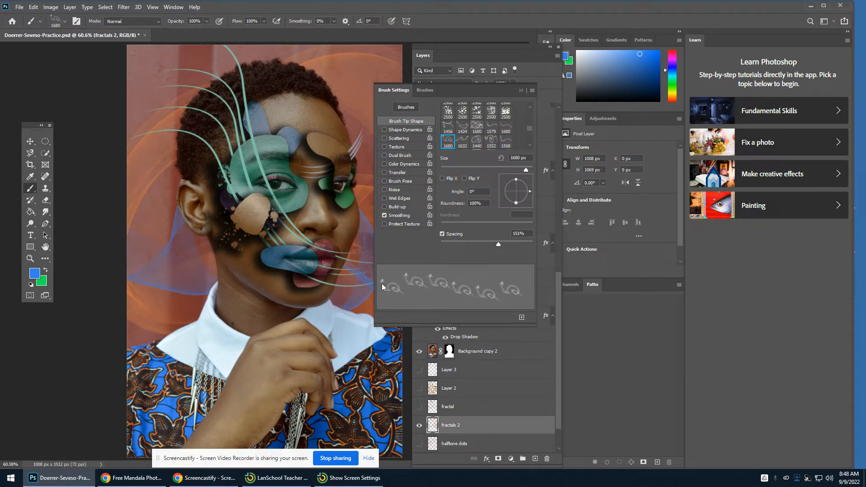
left_click_drag(496, 246, 440, 245)
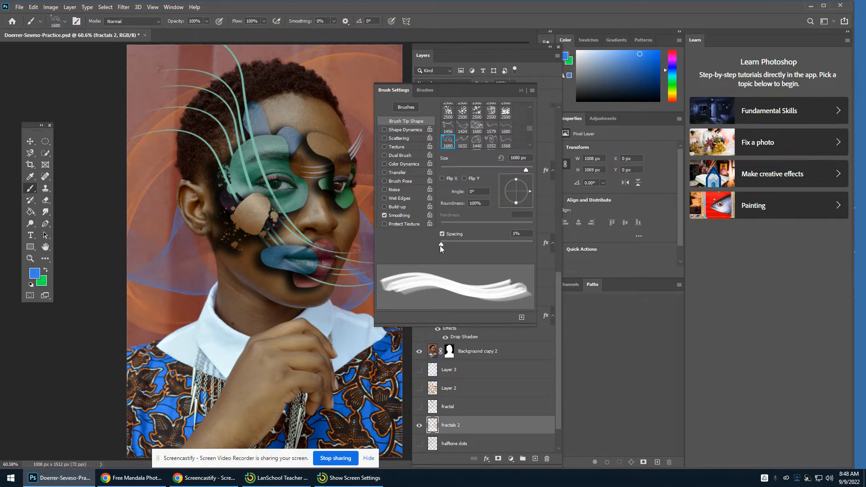
Rotate the ob5 brush tip to 70° and stamp another blue fractal behind the head on the "fractals 2" layer
left_click_drag(528, 188, 528, 176)
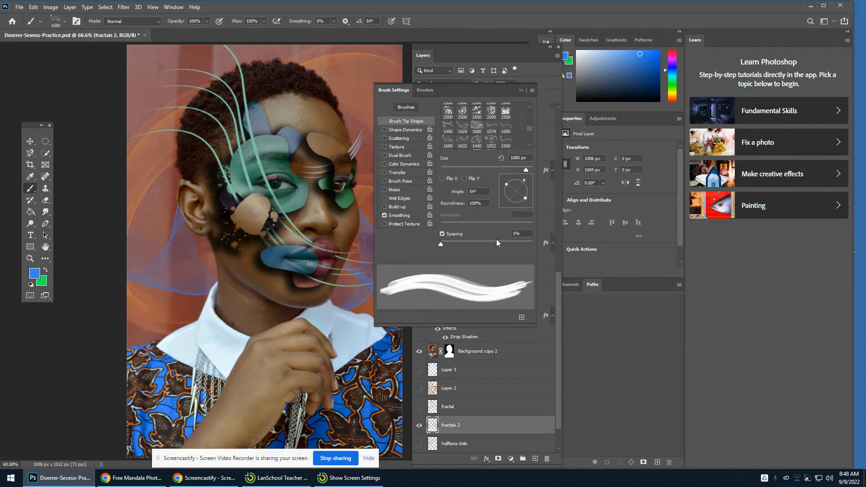
left_click(524, 179)
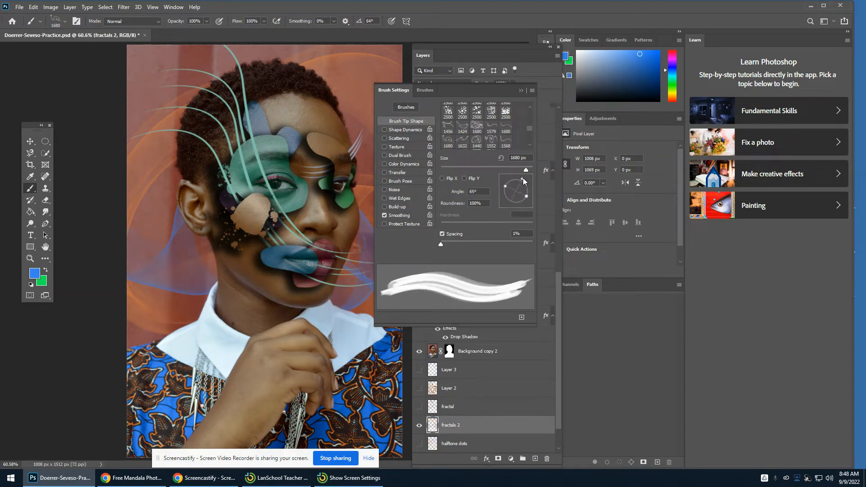
left_click_drag(524, 181, 521, 178)
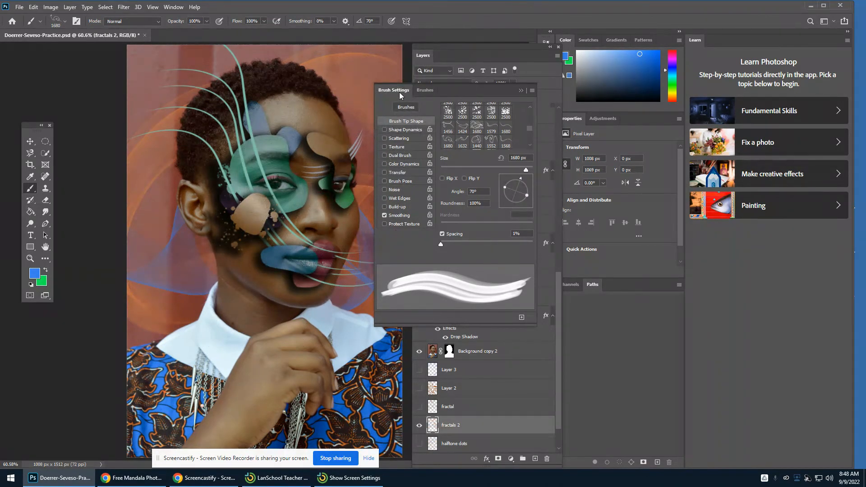
left_click(521, 90)
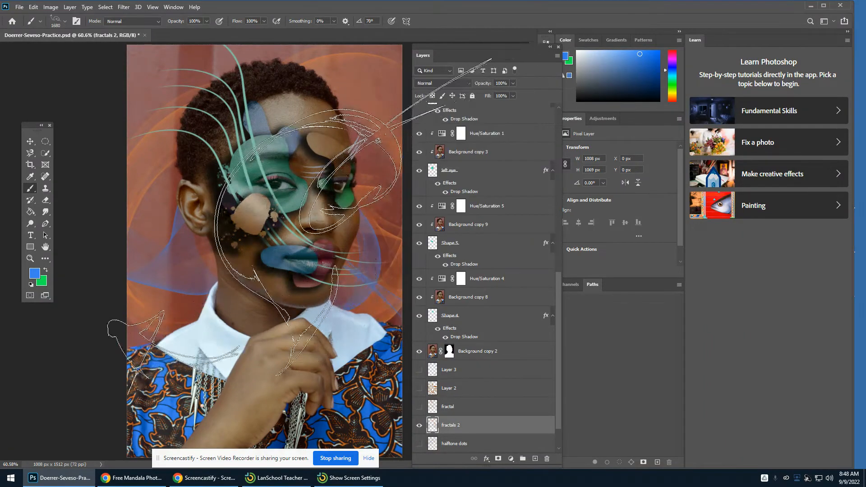
left_click(276, 225)
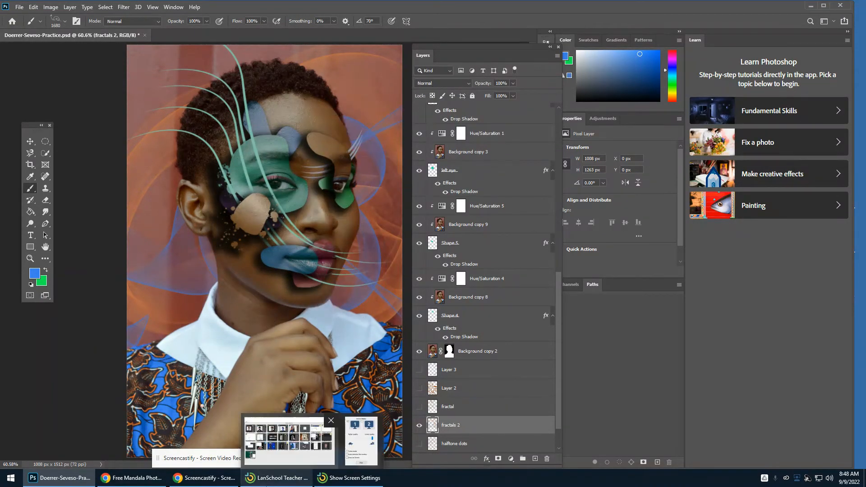
Preview the oc2 and ob8 fractal brush tips and choose the ob6 brush at 1632 px
left_click(66, 21)
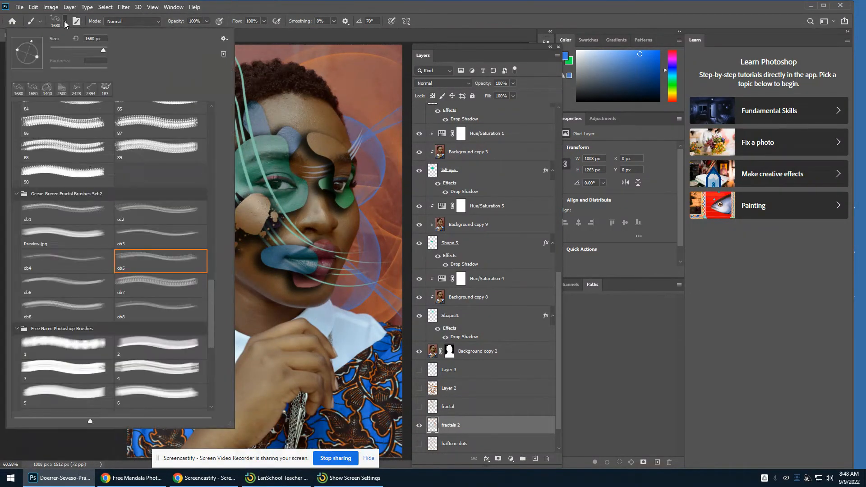
left_click(136, 212)
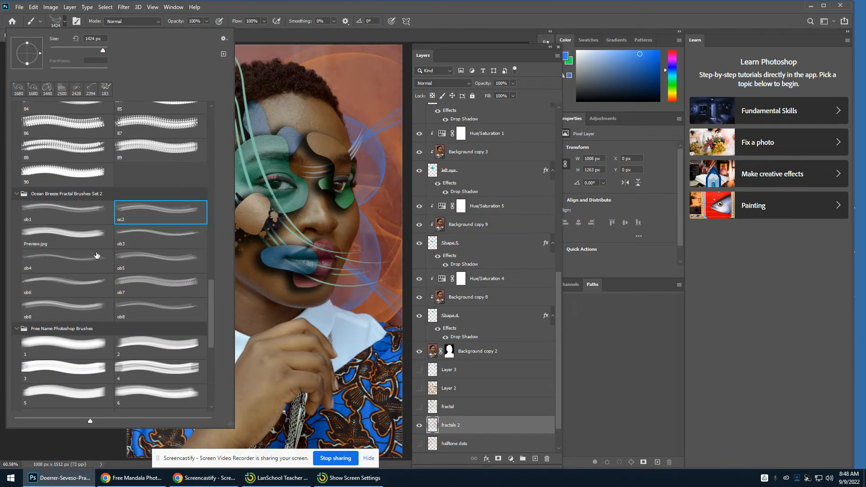
left_click(108, 264)
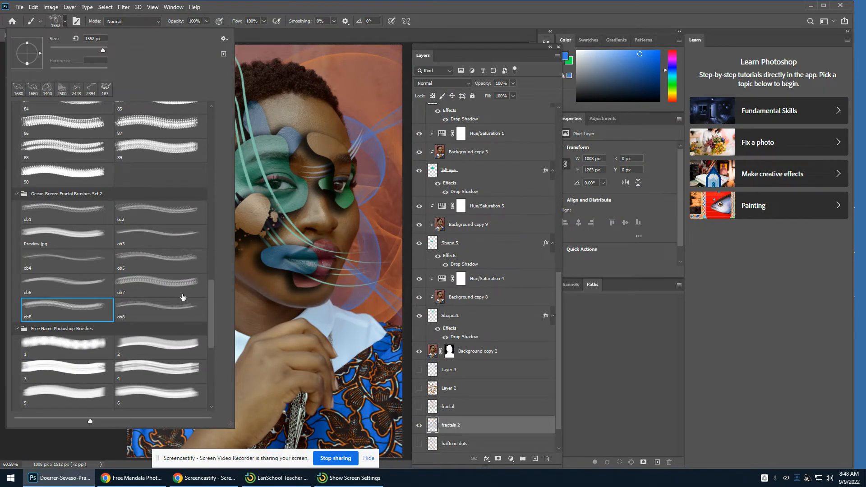
left_click(88, 288)
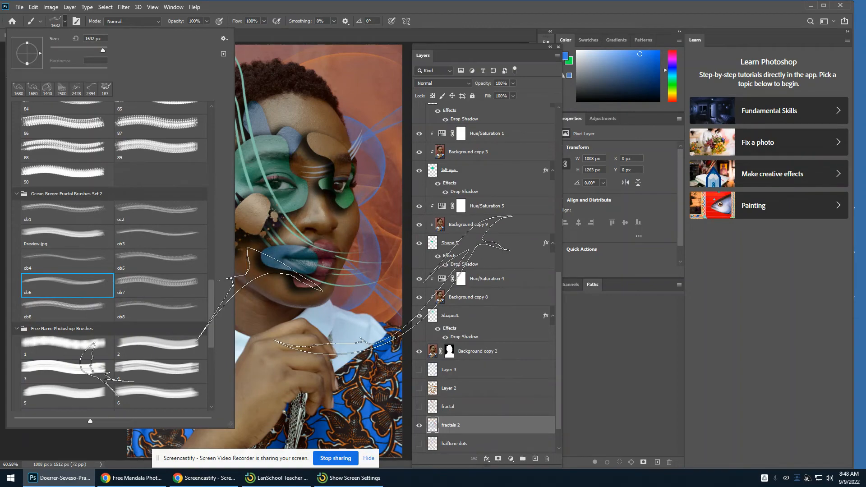
left_click(336, 39)
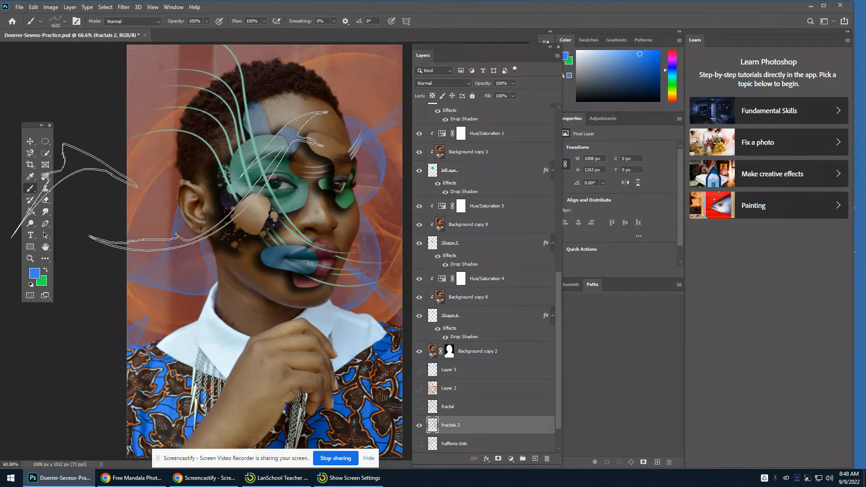
Sample the muted teal from the shape above the eye and stamp the ob6 fractal behind the head on "fractals 2"
left_click(31, 176)
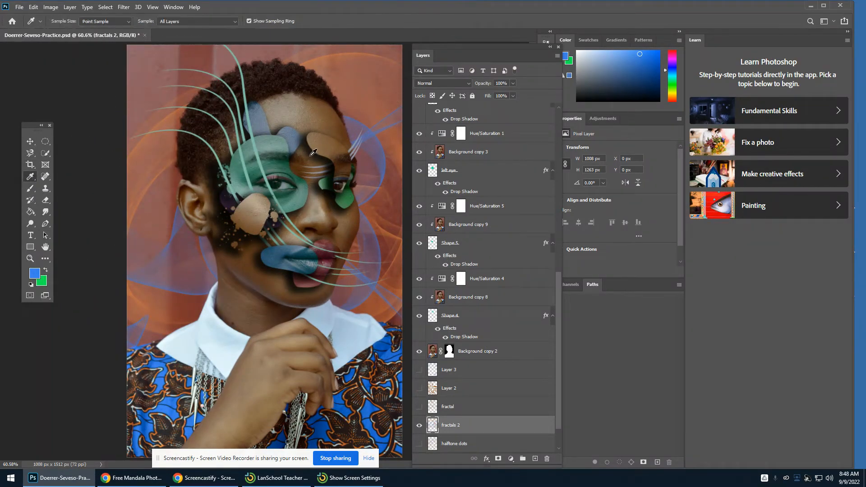
left_click(278, 141)
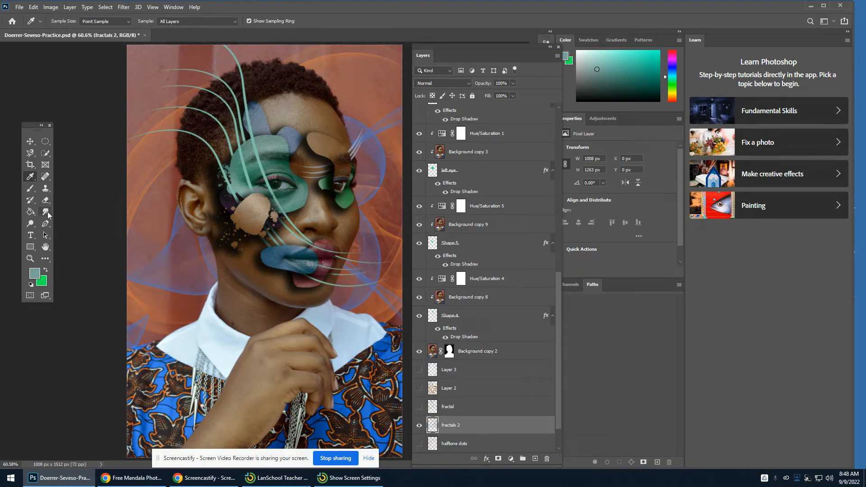
left_click(30, 189)
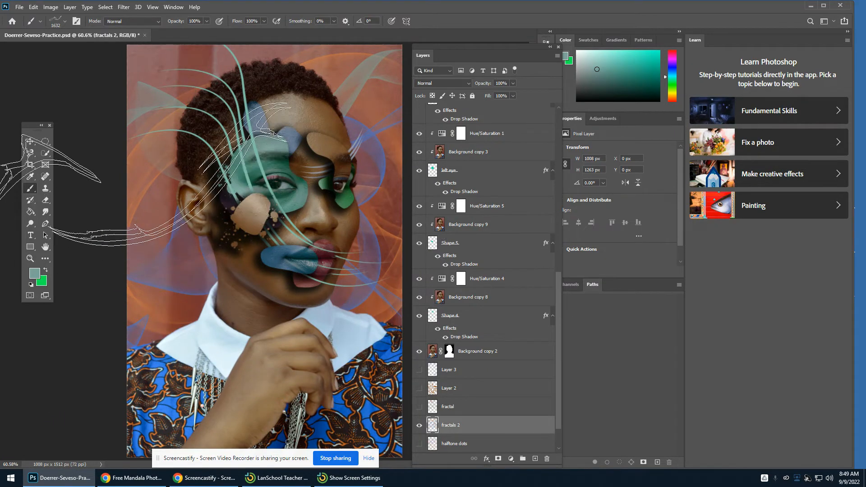
Rotate the ob6 brush tip to -66° and stamp a second teal fractal beside the head on "fractals 2"
left_click(76, 21)
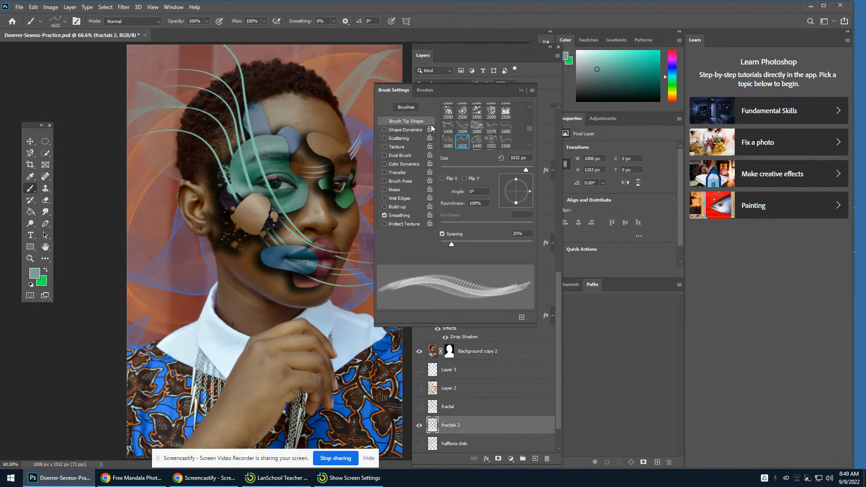
left_click_drag(527, 191, 523, 205)
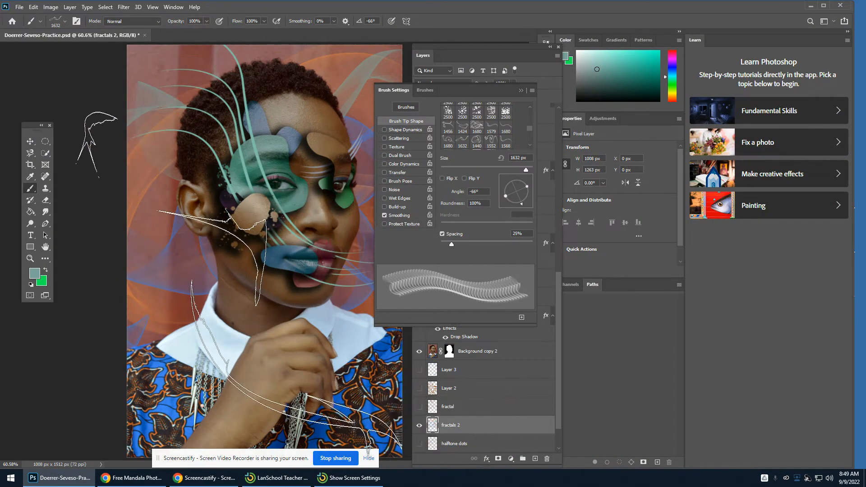
left_click(197, 263)
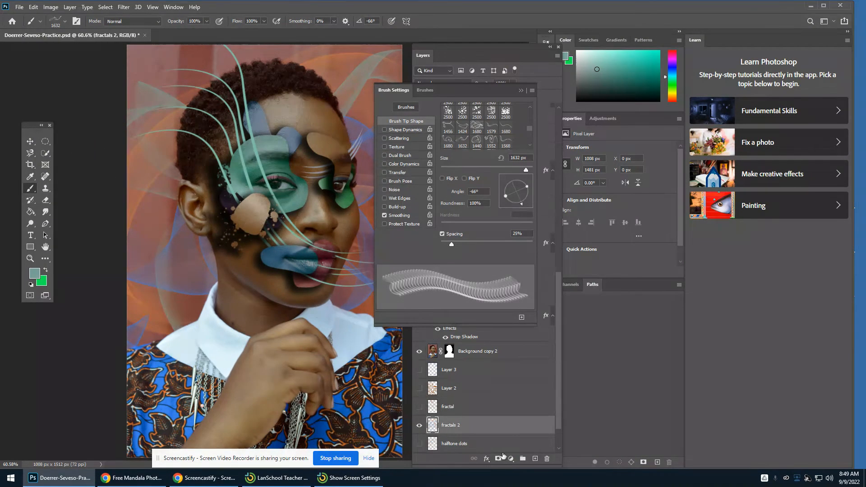
left_click(521, 91)
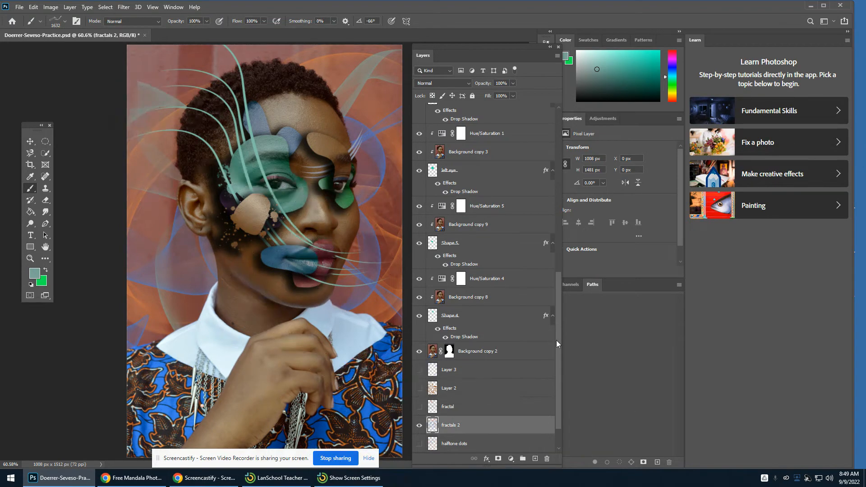
Create a new layer above "Background copy 6" and stamp the teal ob6 fractal in front of the neck, hand and shirt
left_click_drag(557, 367, 565, 237)
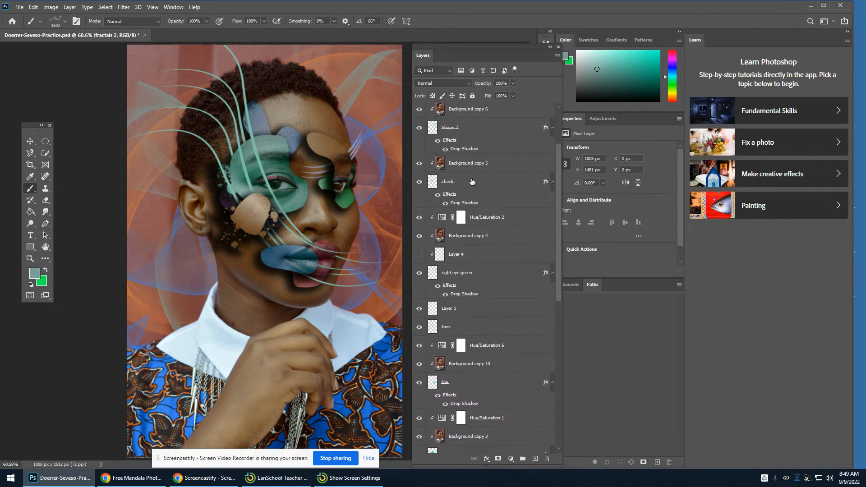
left_click(483, 114)
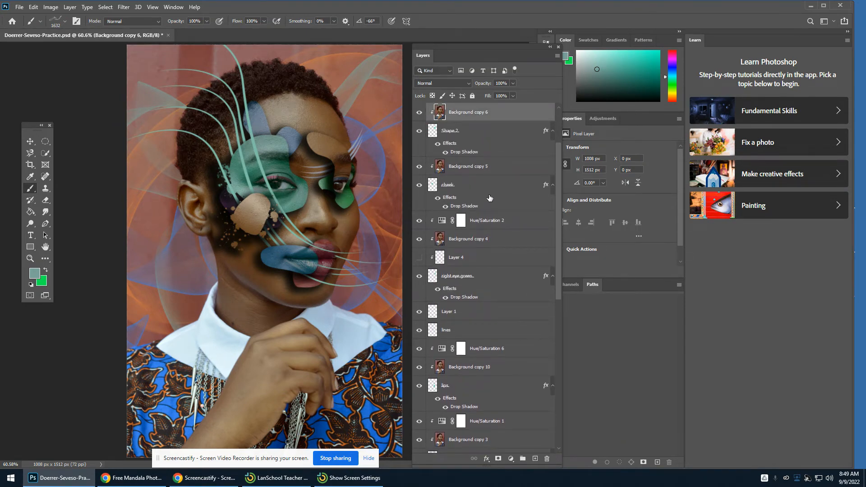
scroll(498, 225, "up", 3)
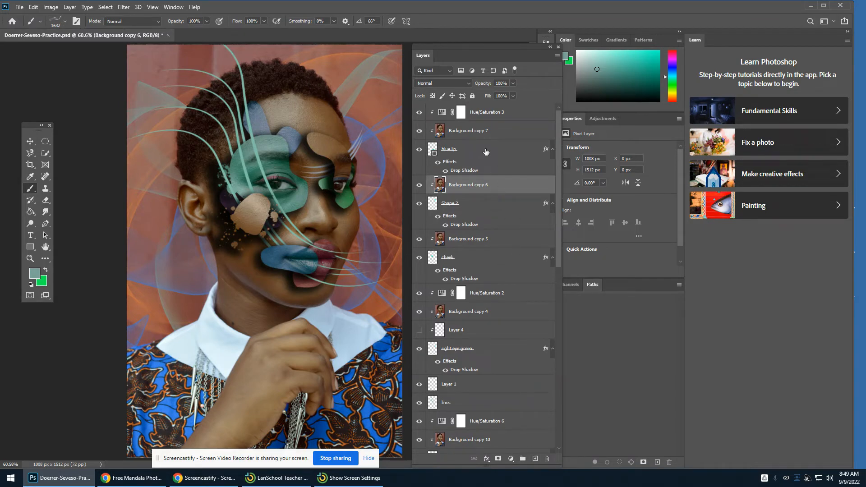
left_click(535, 459)
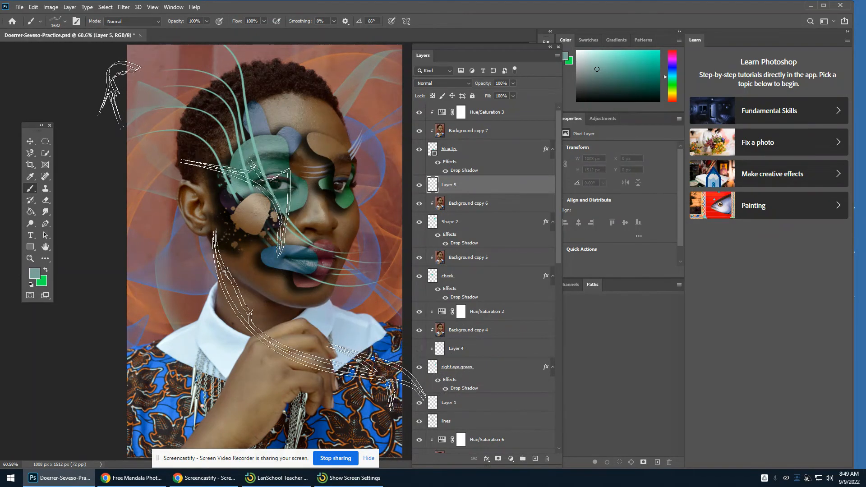
left_click(219, 280)
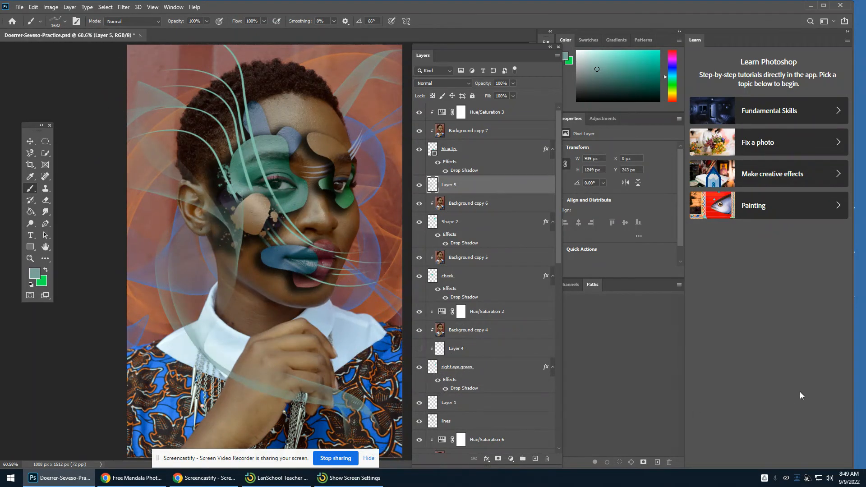
Rename the new foreground layer as "fractals 3"
double_click(453, 185)
type("fractals 3")
key("Return")
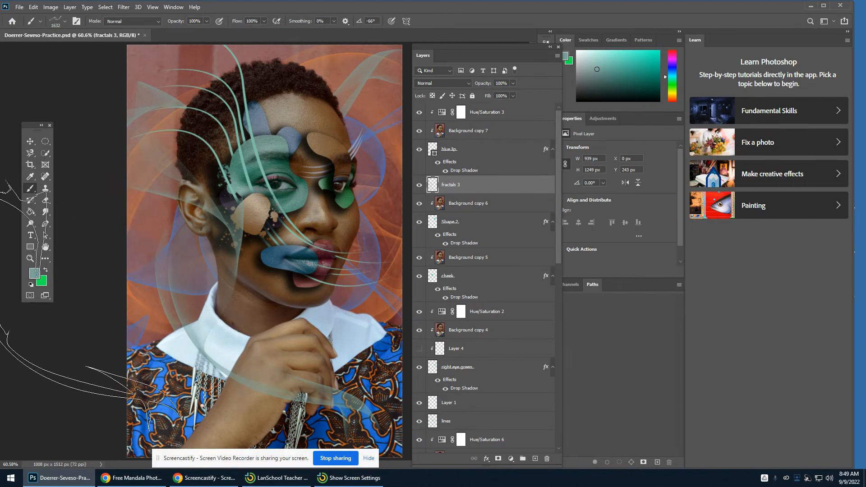
Sample the reddish brown from the background and stamp the 1680 px ob4 fractal brush over the portrait on "fractals 3"
left_click(30, 176)
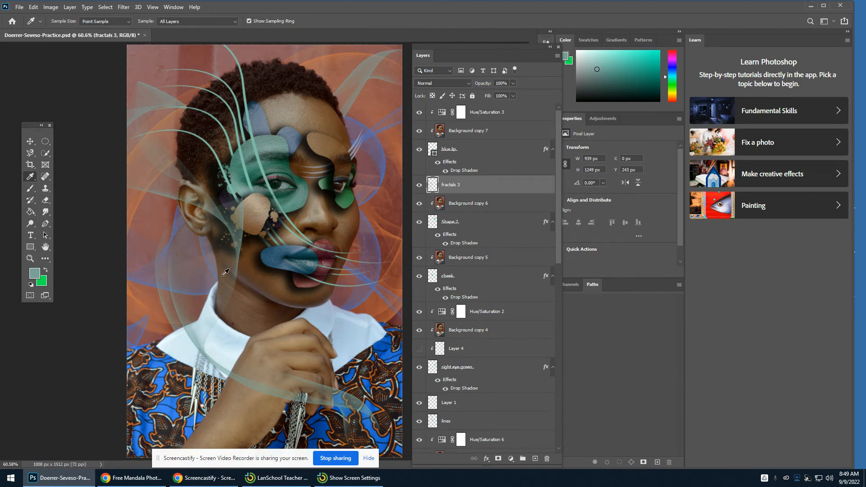
left_click(153, 309)
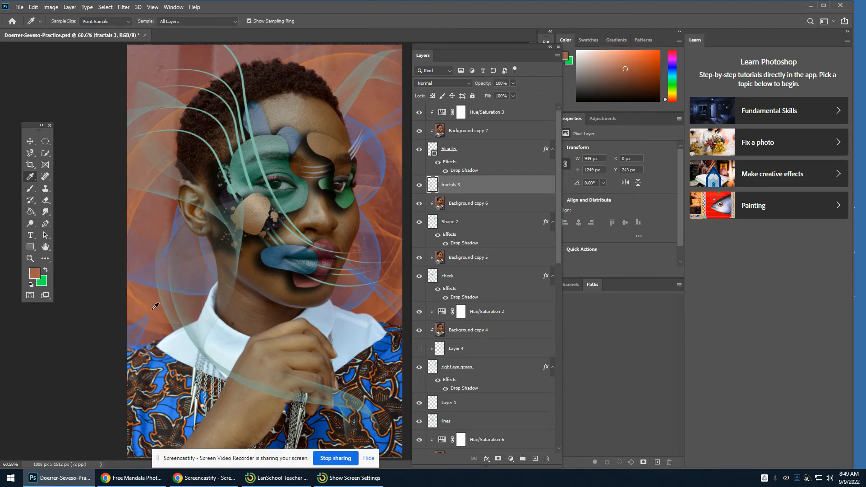
left_click(30, 189)
left_click(64, 25)
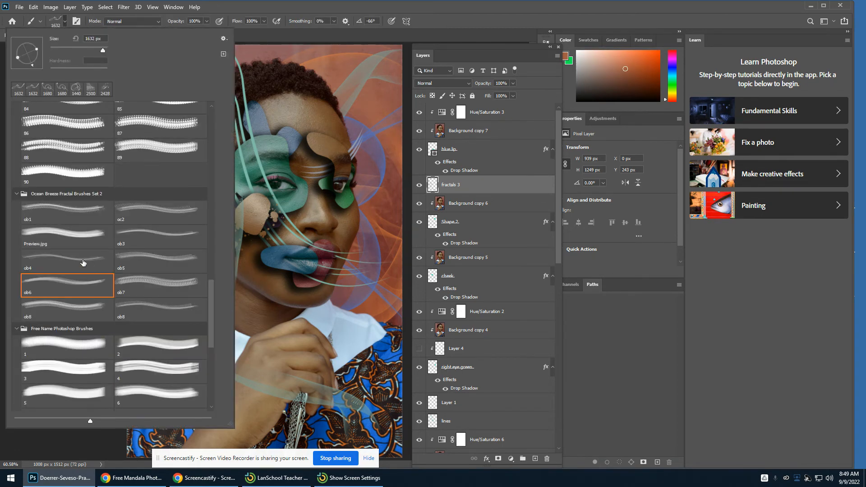
left_click(67, 261)
left_click(293, 30)
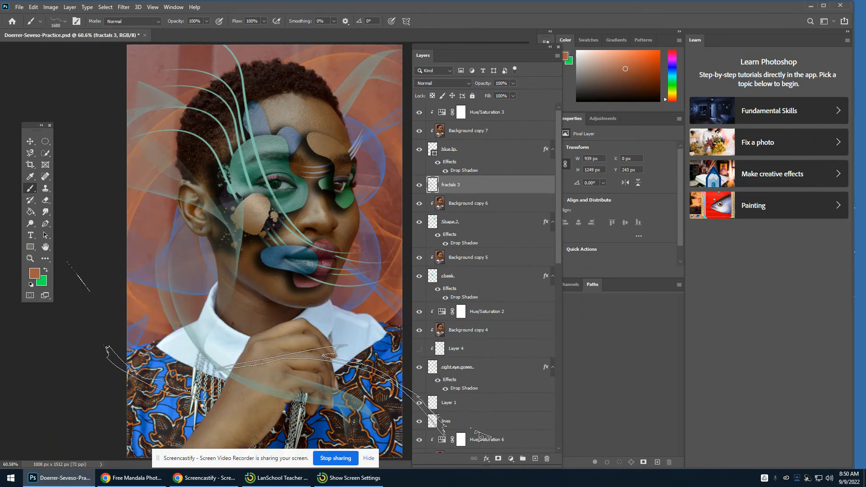
left_click(279, 350)
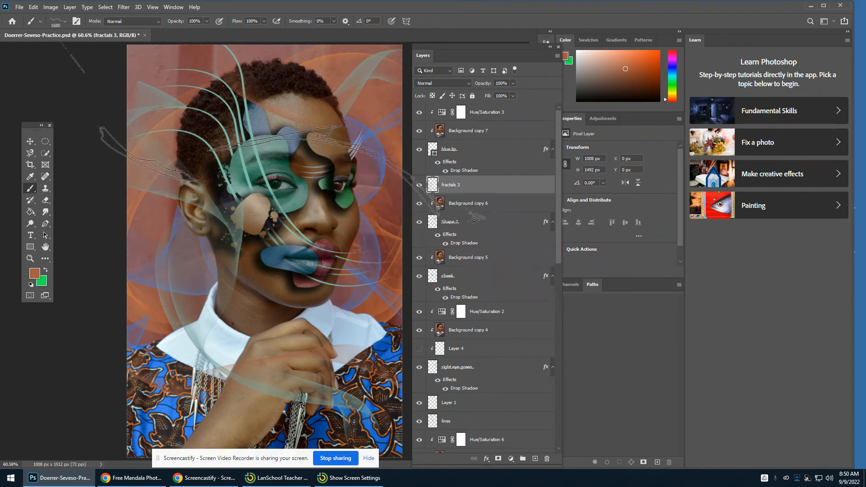
left_click(30, 141)
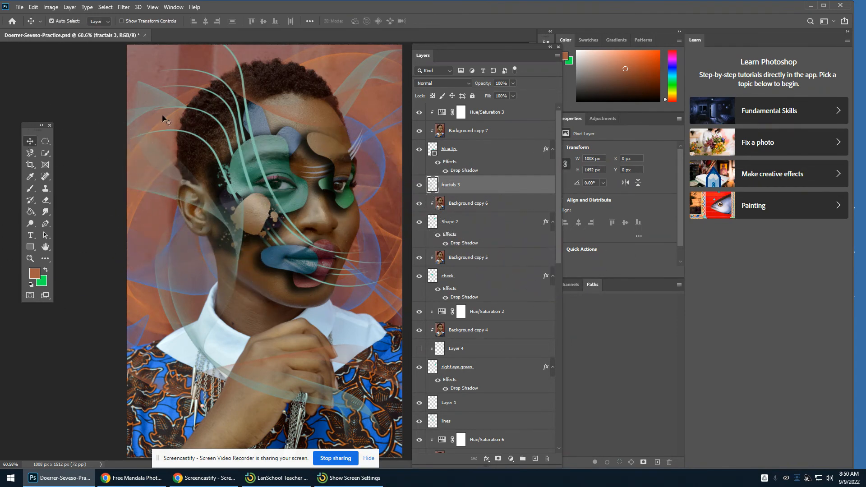